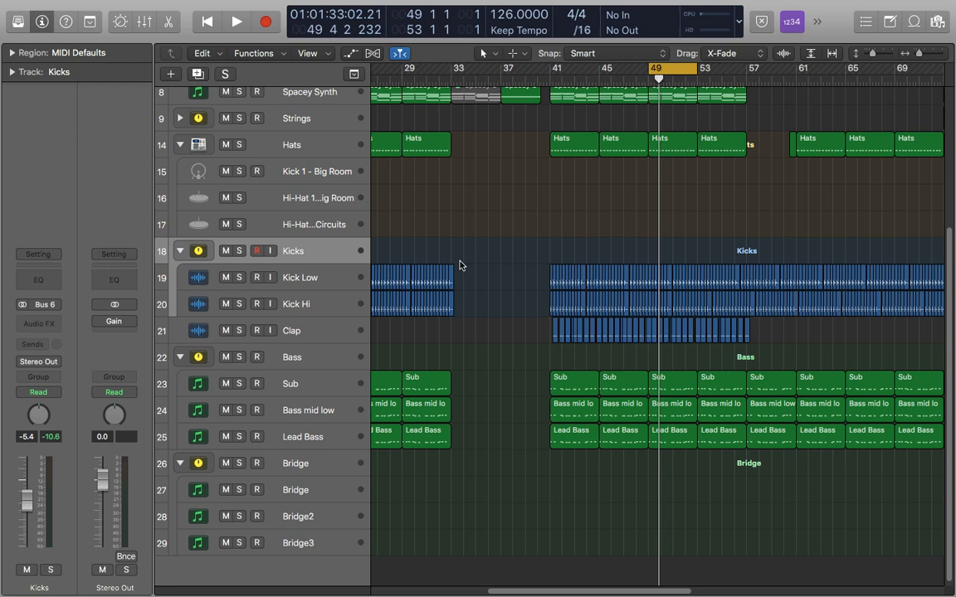
Review the channel strips of the Kick Low, Kick Hi, Sub, Bass mid low and Lead Bass tracks.
click(336, 277)
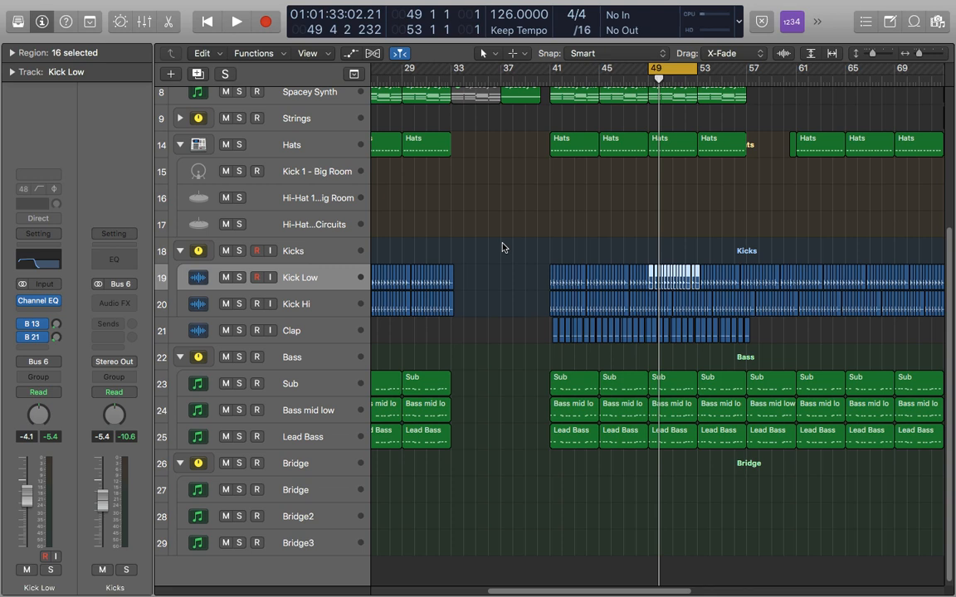
click(315, 304)
click(321, 282)
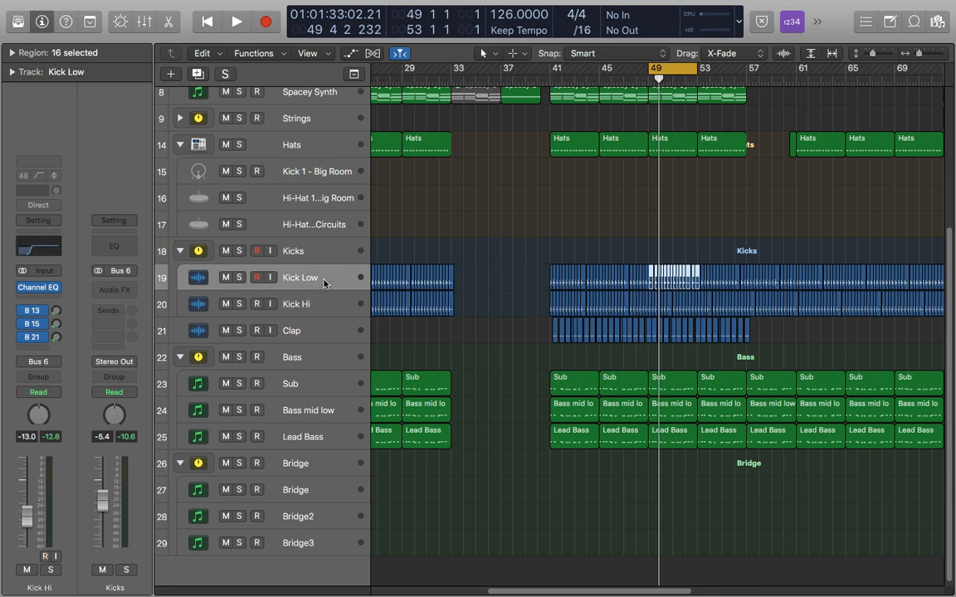
click(321, 390)
click(320, 413)
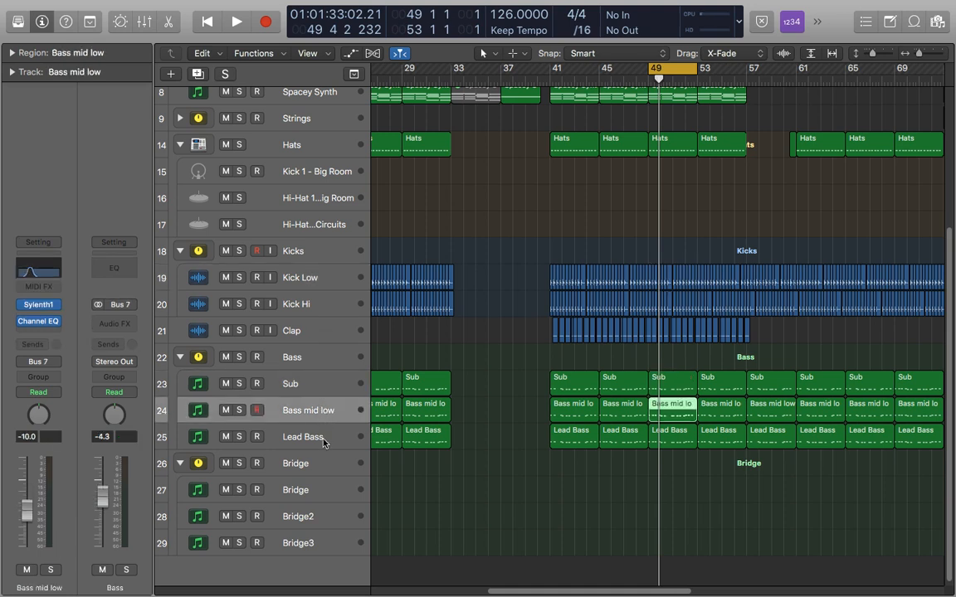
click(323, 443)
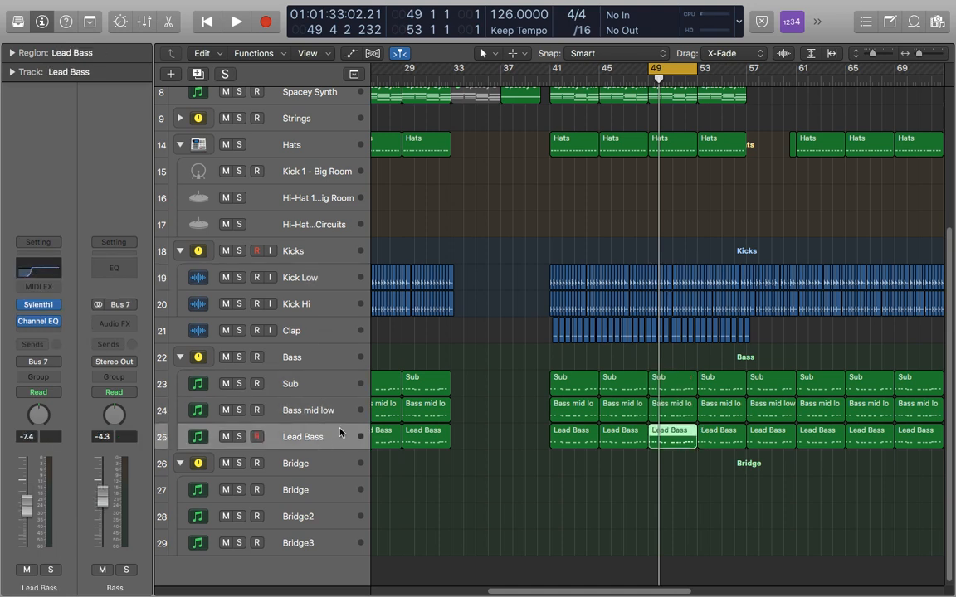
Examine the high-cut filter in the Kick Low track's Channel EQ, then close the plug-in window.
click(313, 284)
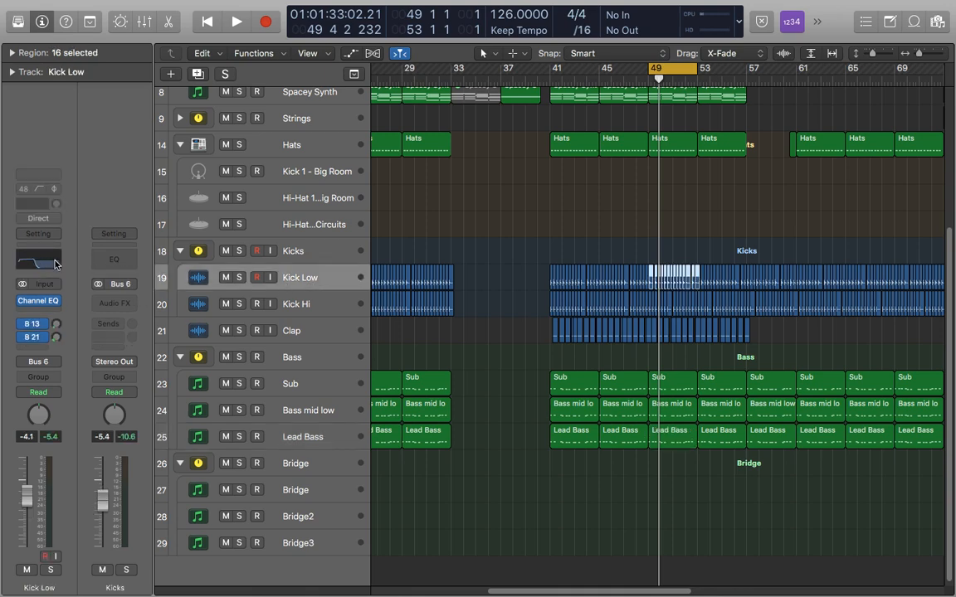
click(56, 264)
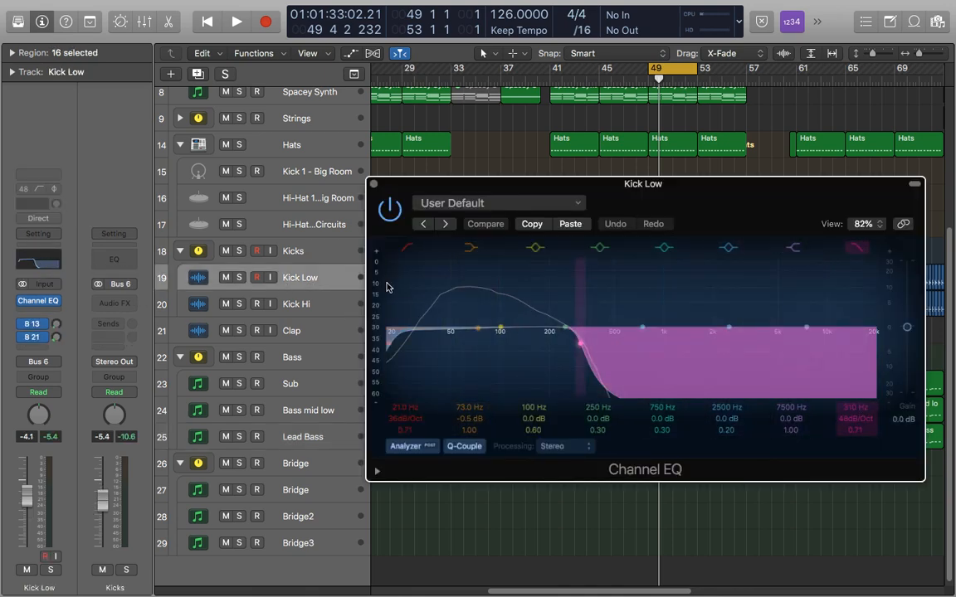
key(super+w)
Examine the low-cut filter in the Kick Hi track's Channel EQ, then close the plug-in window.
click(292, 303)
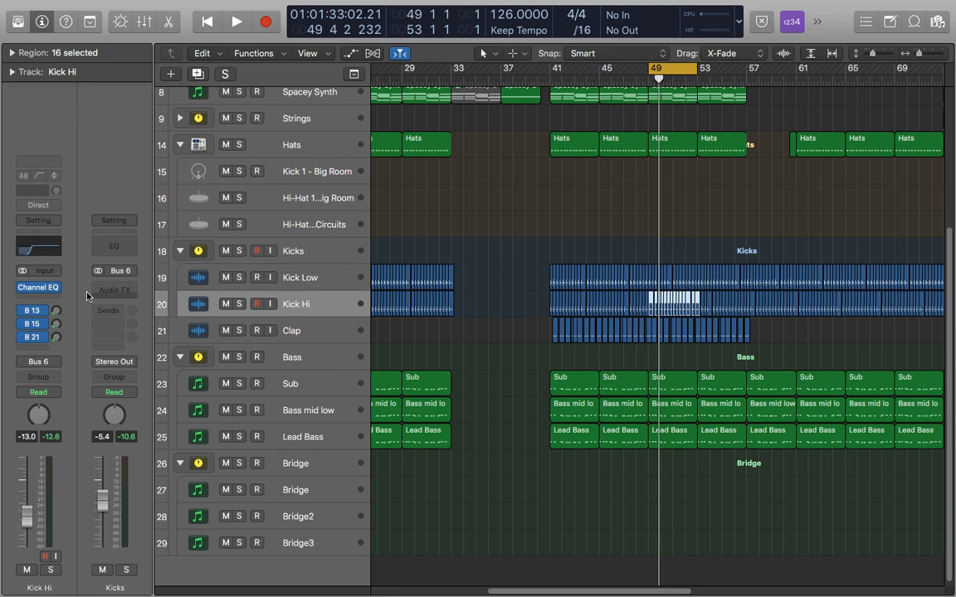
click(40, 254)
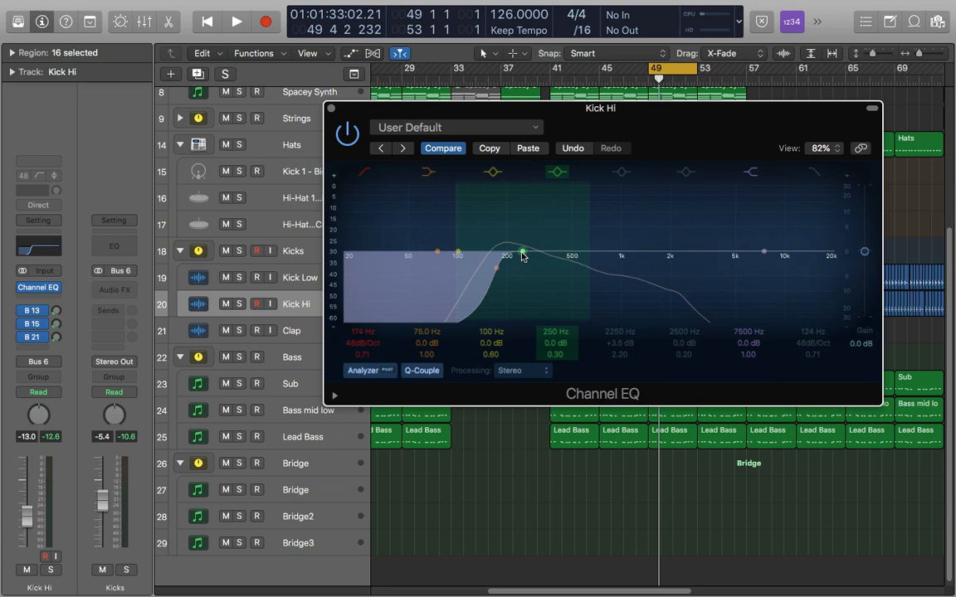
click(331, 108)
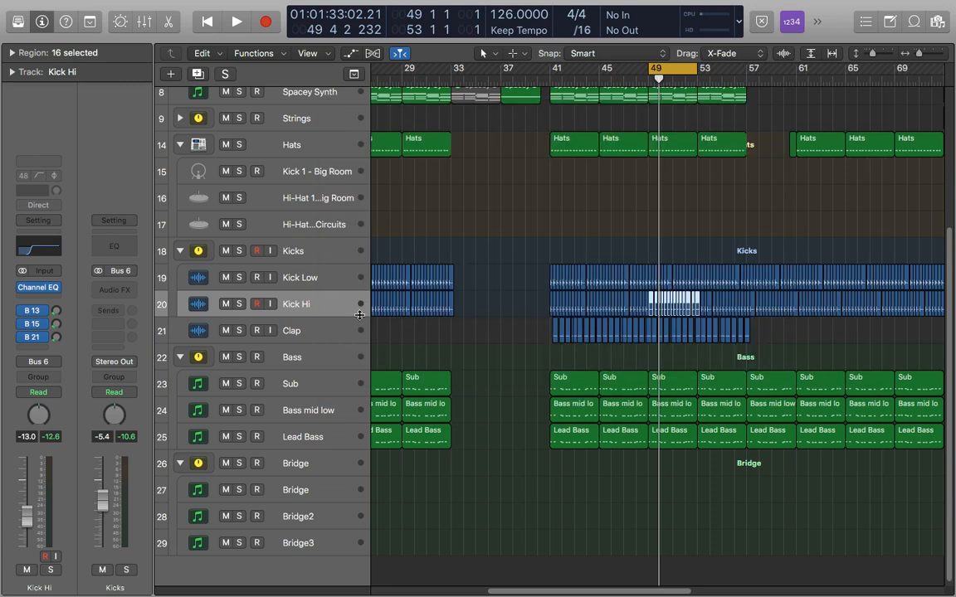
Audition the Kick Low track in solo with its Channel EQ bypassed and then active, and release the solo.
click(312, 282)
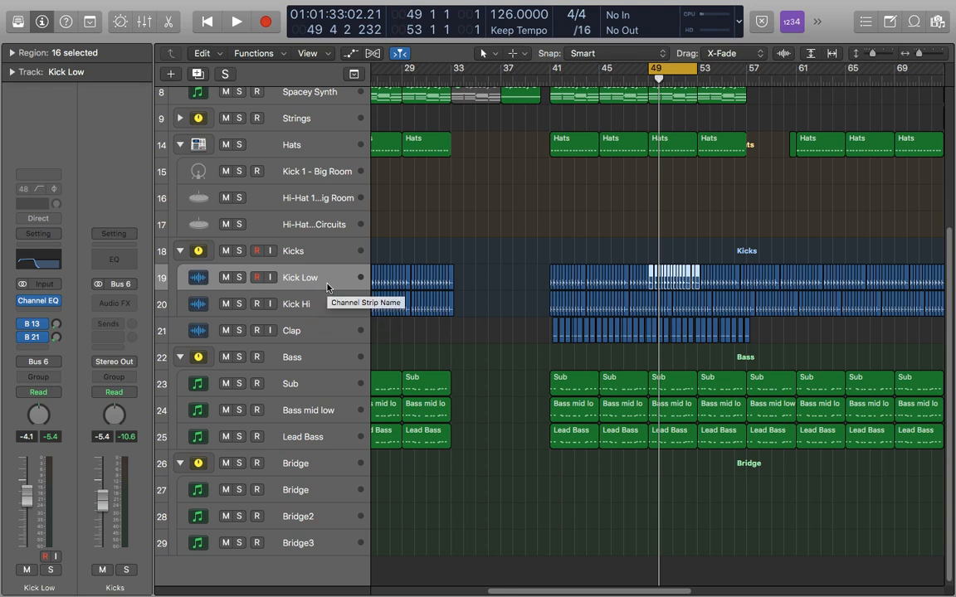
key(s)
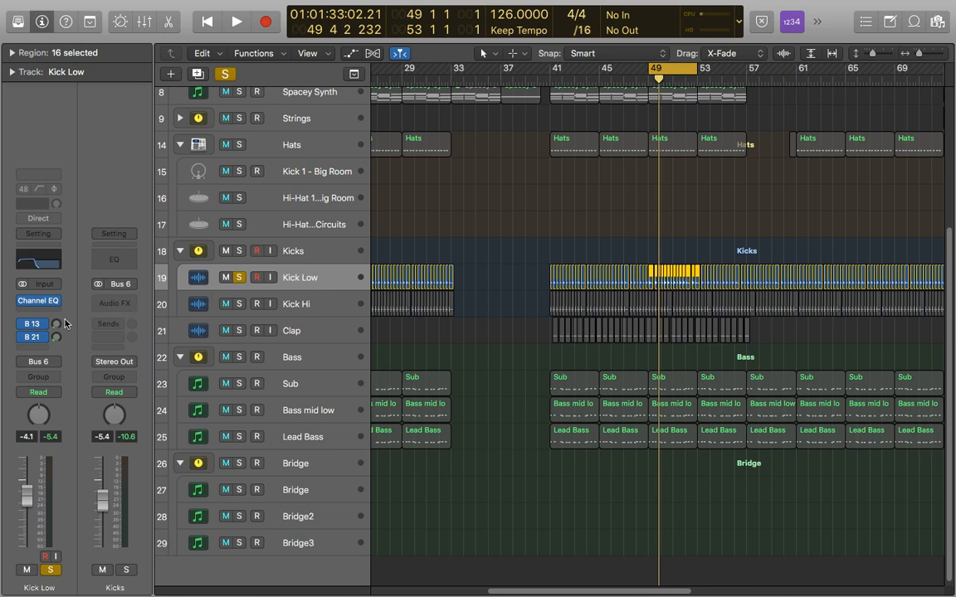
click(24, 301)
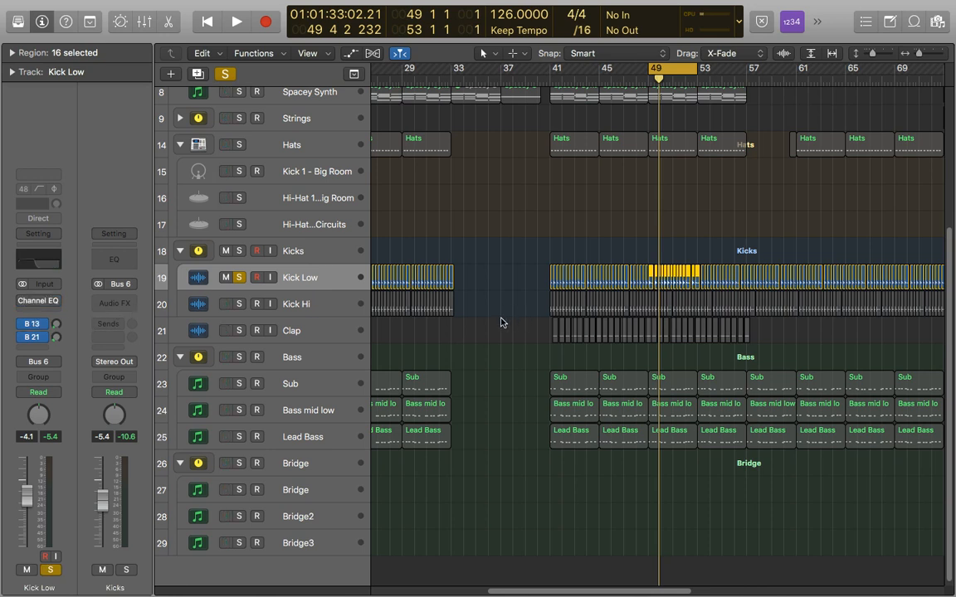
key(space)
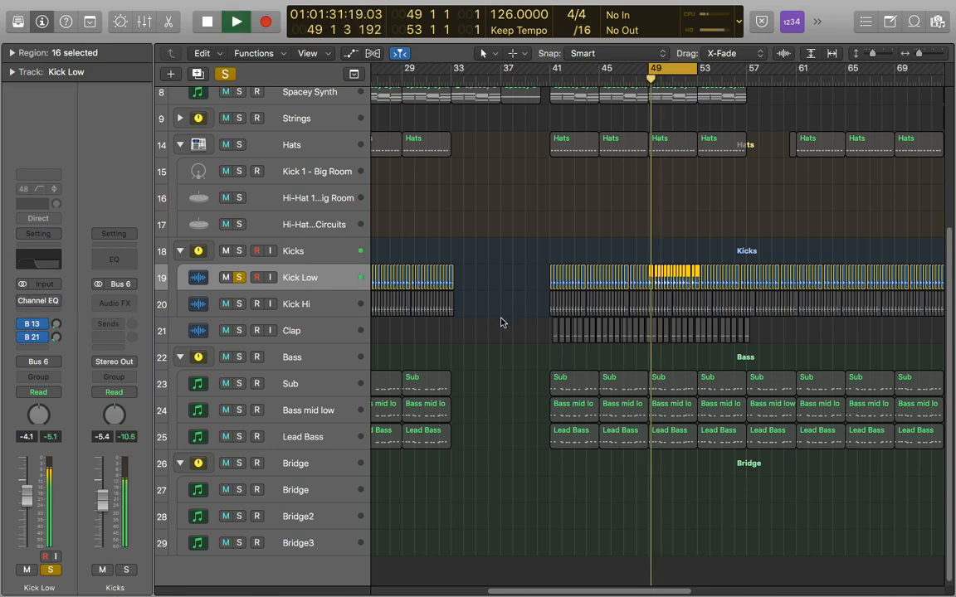
click(22, 301)
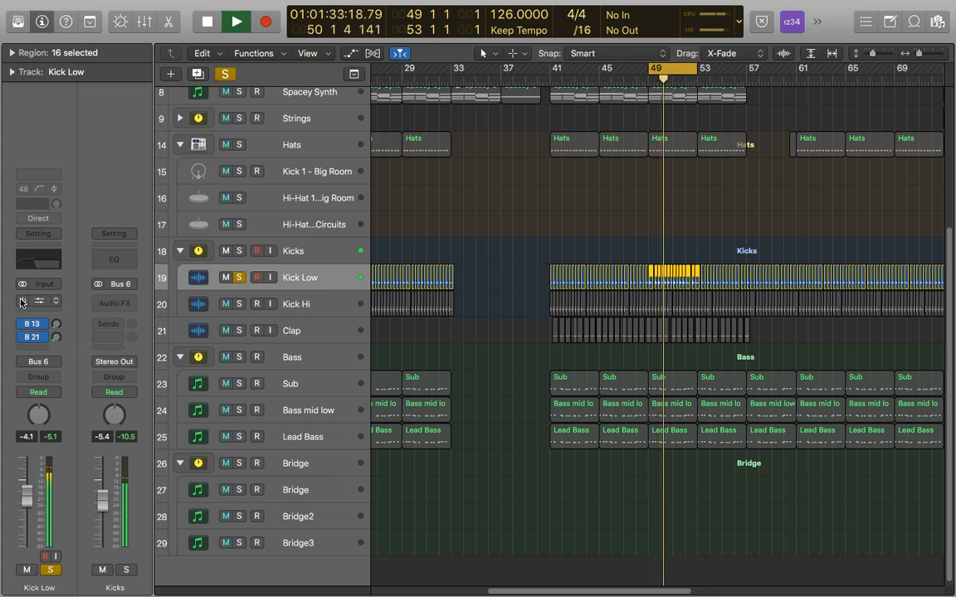
key(space)
click(237, 277)
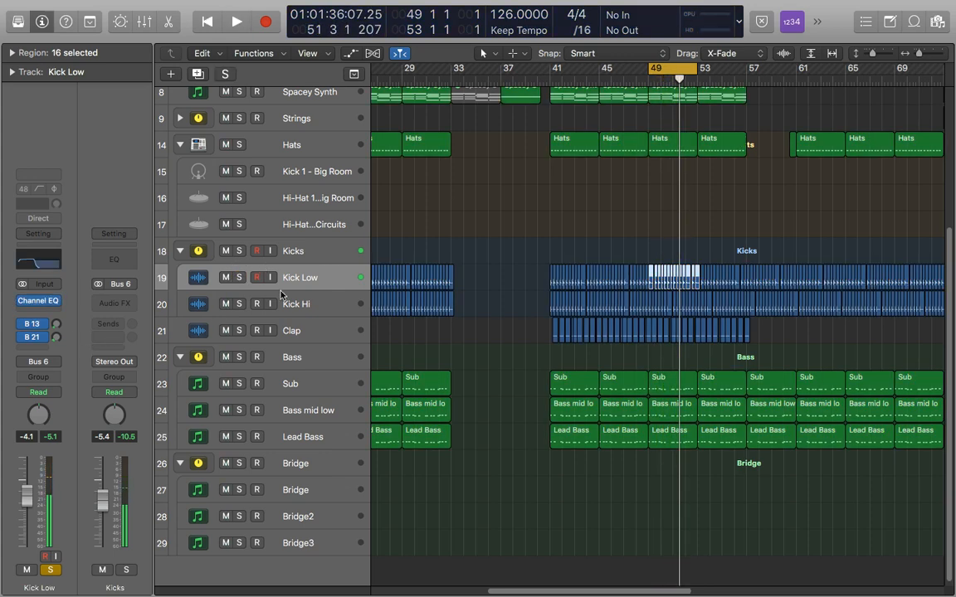
Audition the Kick Hi track in solo with its Channel EQ bypassed and then active.
click(235, 305)
click(238, 305)
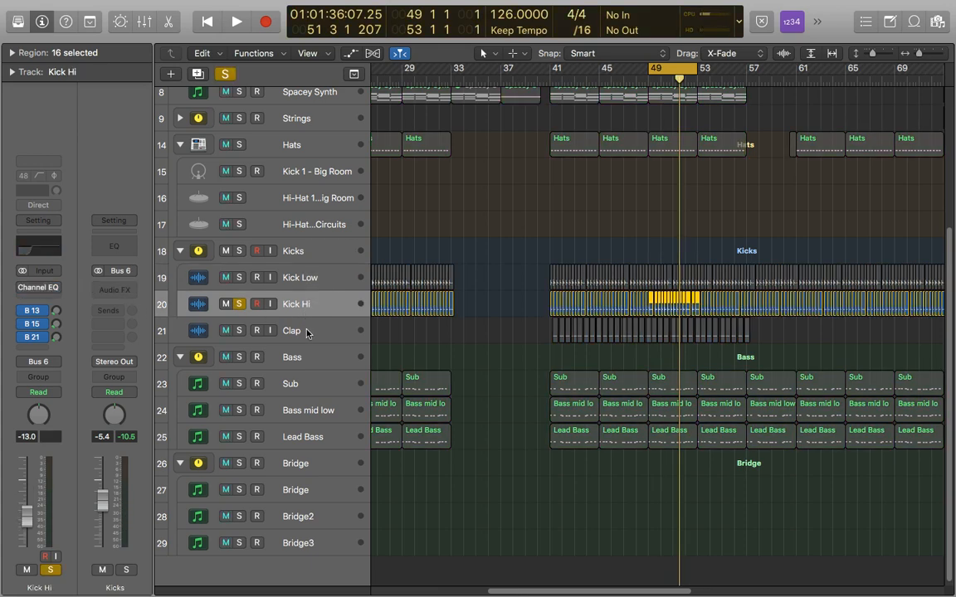
key(space)
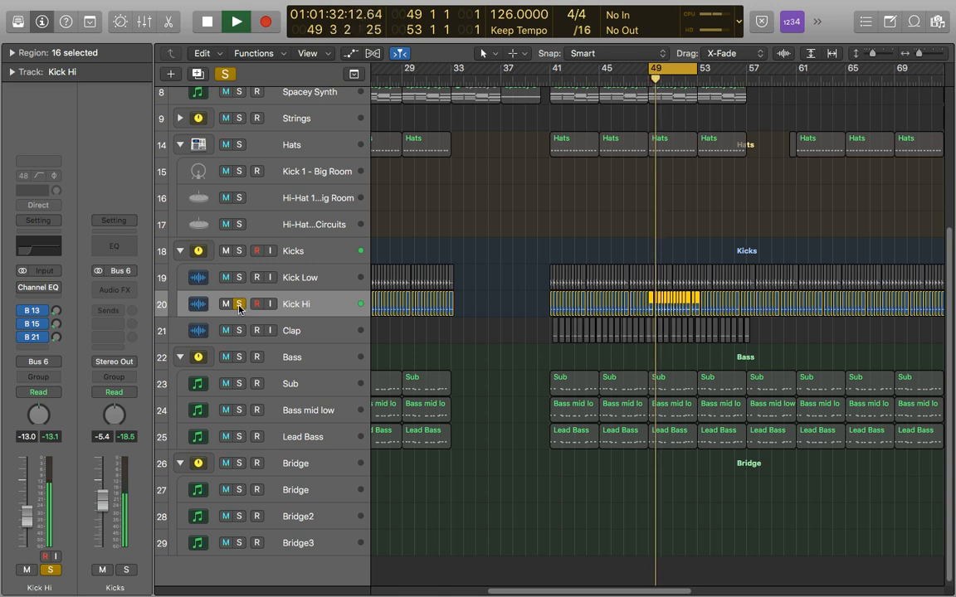
mouse_move(23, 288)
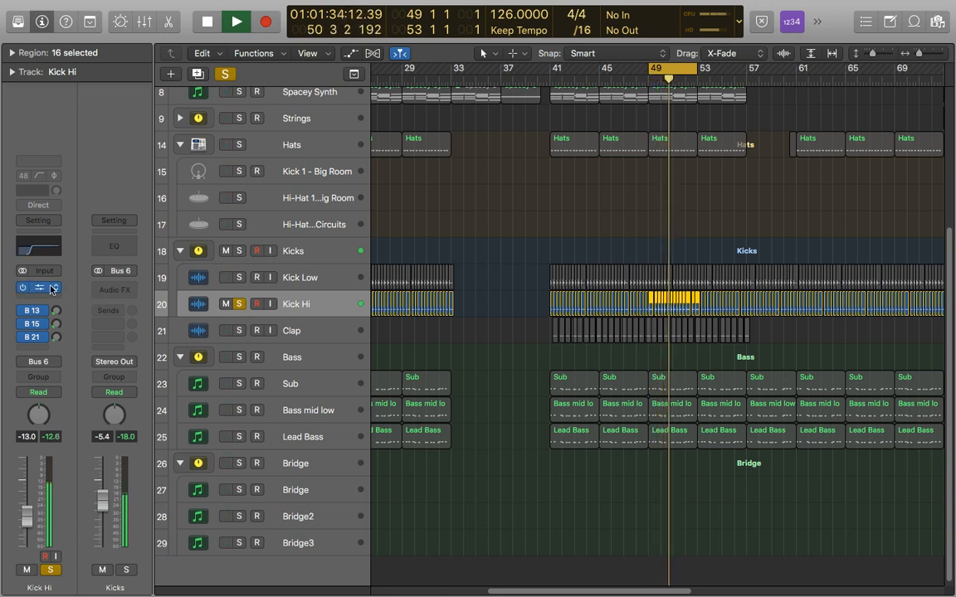
Add Kick Low to the solo to hear both kick layers together, then stop playback and clear all solos.
click(237, 279)
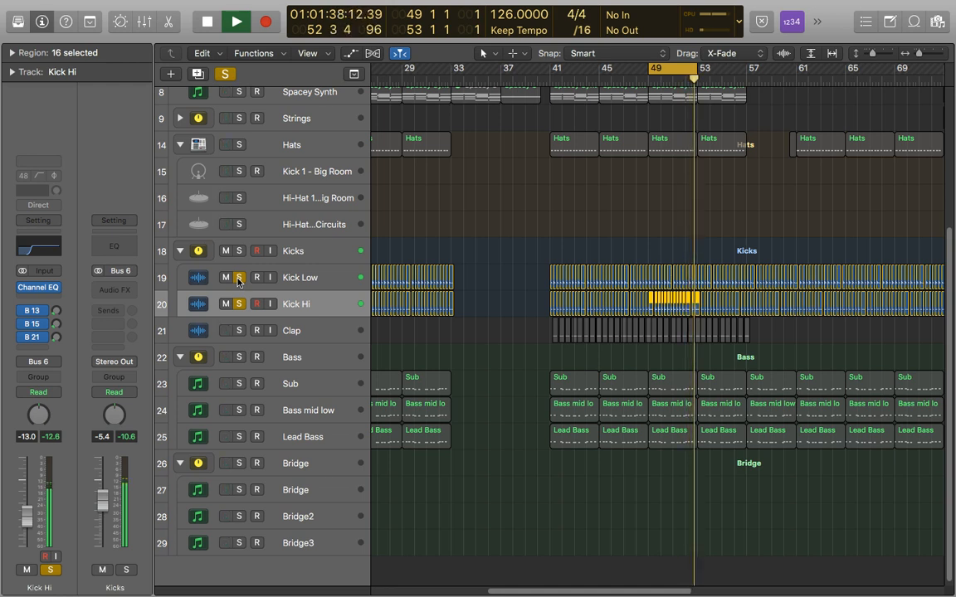
key(space)
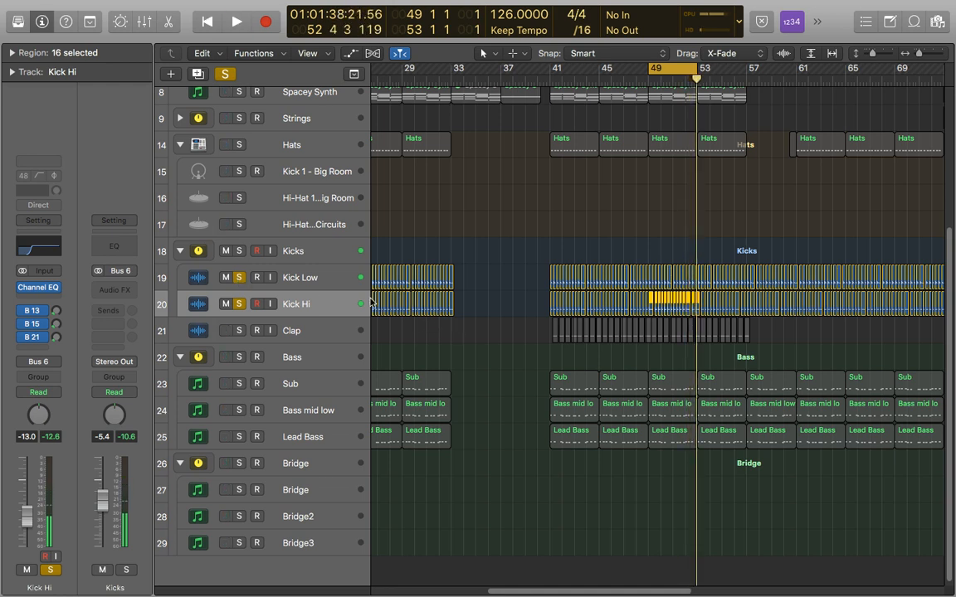
click(328, 277)
click(301, 304)
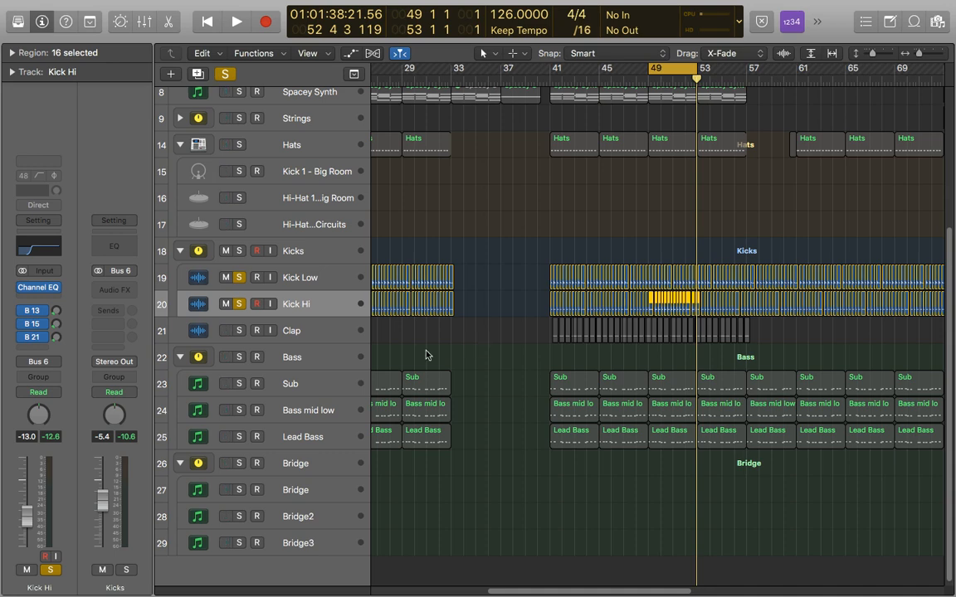
key(ctrl+s)
Examine the low-cut and high-cut filters in the Sub track's Channel EQ, then close the plug-in window.
click(307, 390)
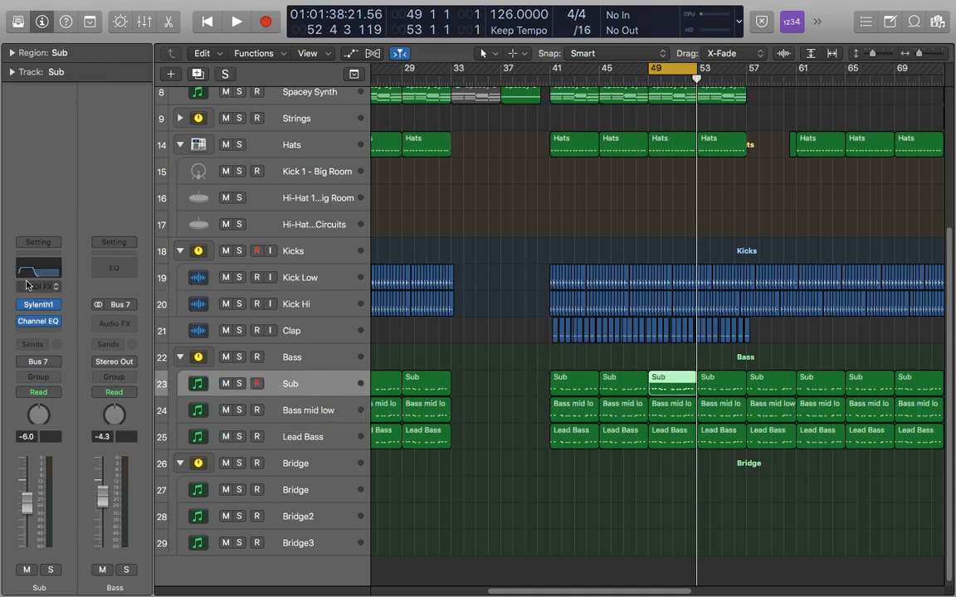
click(38, 248)
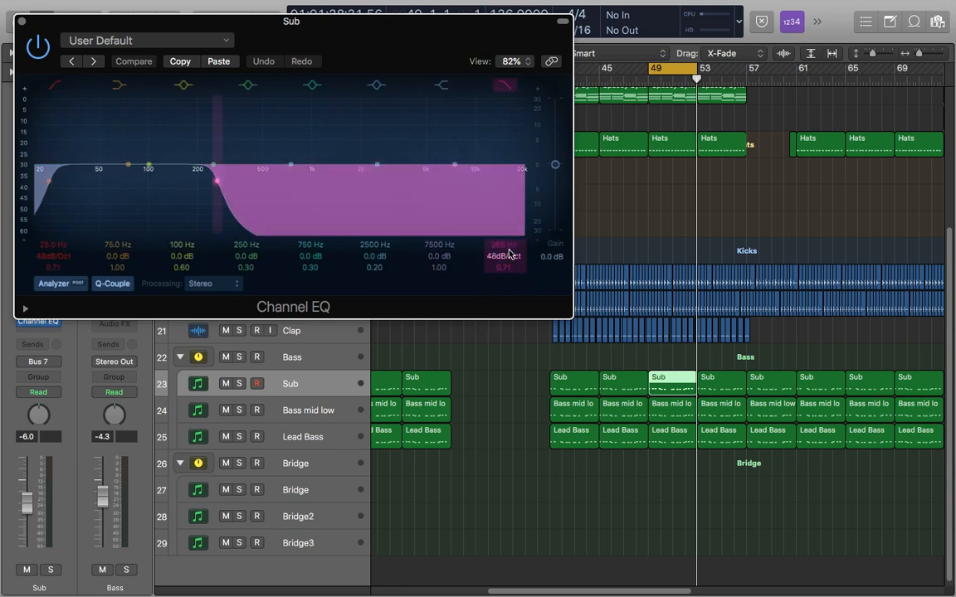
click(22, 20)
Examine the low-cut and high-cut filters in the Bass mid low track's Channel EQ, then close the plug-in window.
click(283, 414)
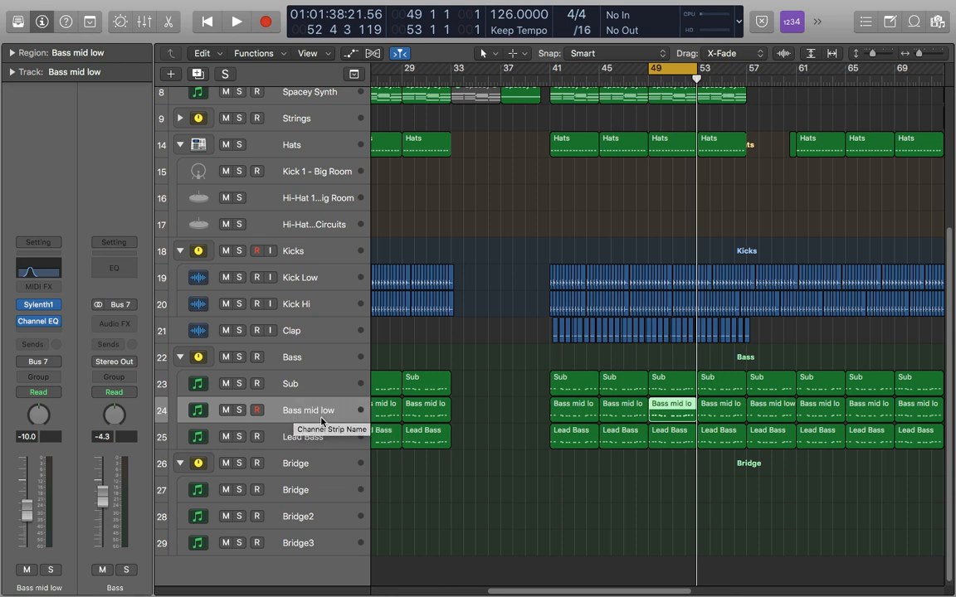
click(49, 268)
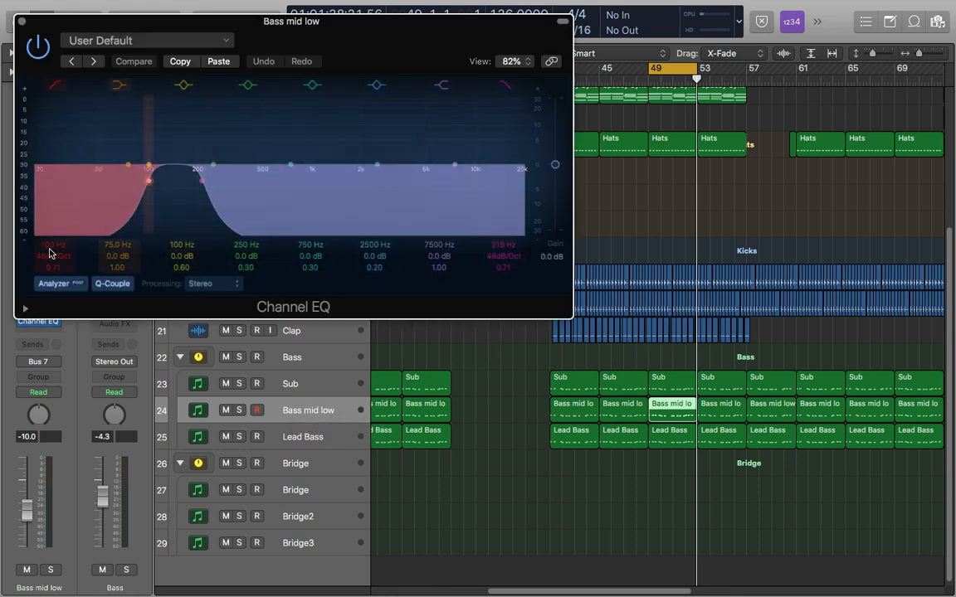
drag(227, 22, 551, 102)
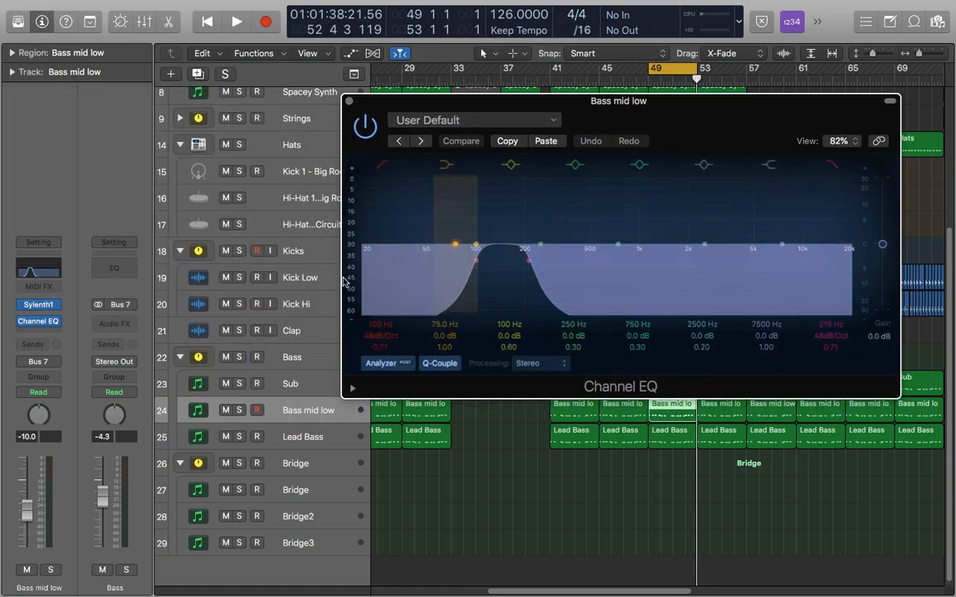
click(299, 381)
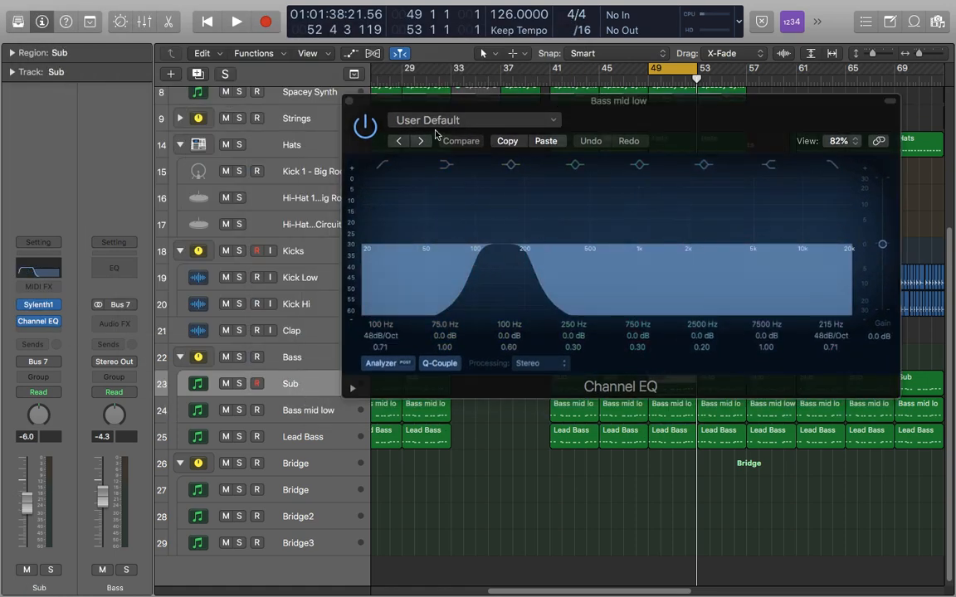
click(348, 101)
Compare the bass layers' channel strips and examine the low-cut filter in the Lead Bass track's Channel EQ.
click(300, 415)
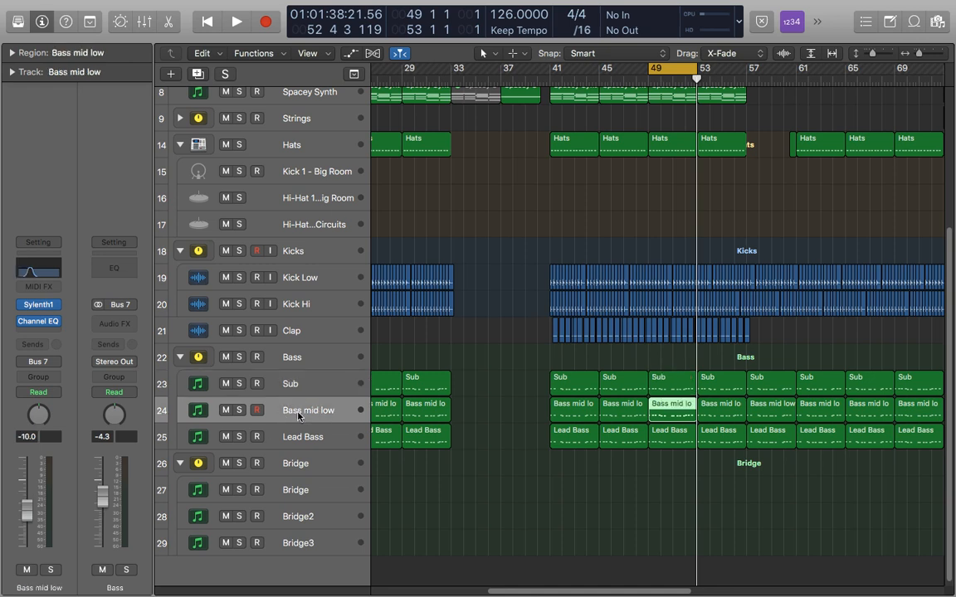
click(301, 395)
click(310, 405)
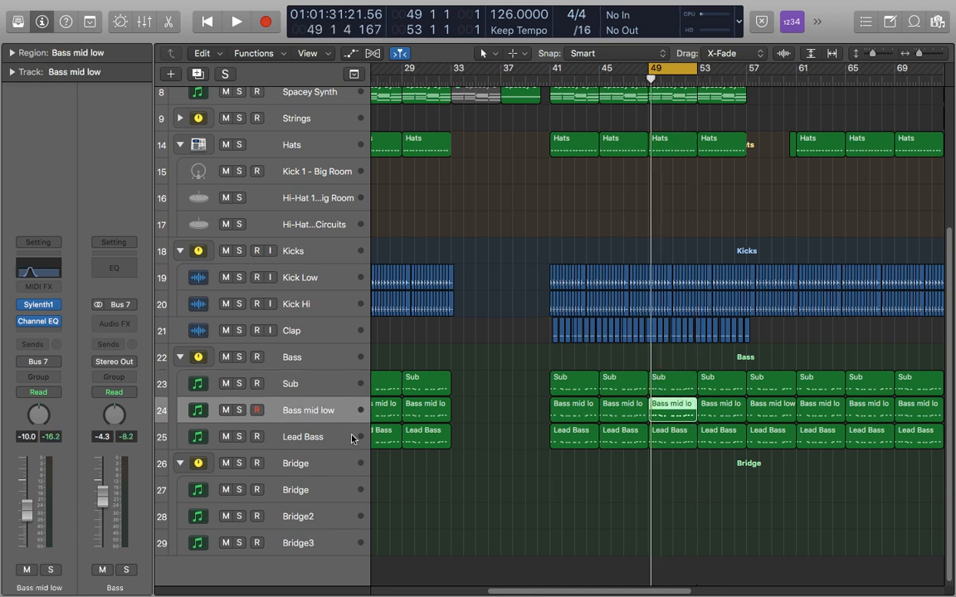
click(352, 436)
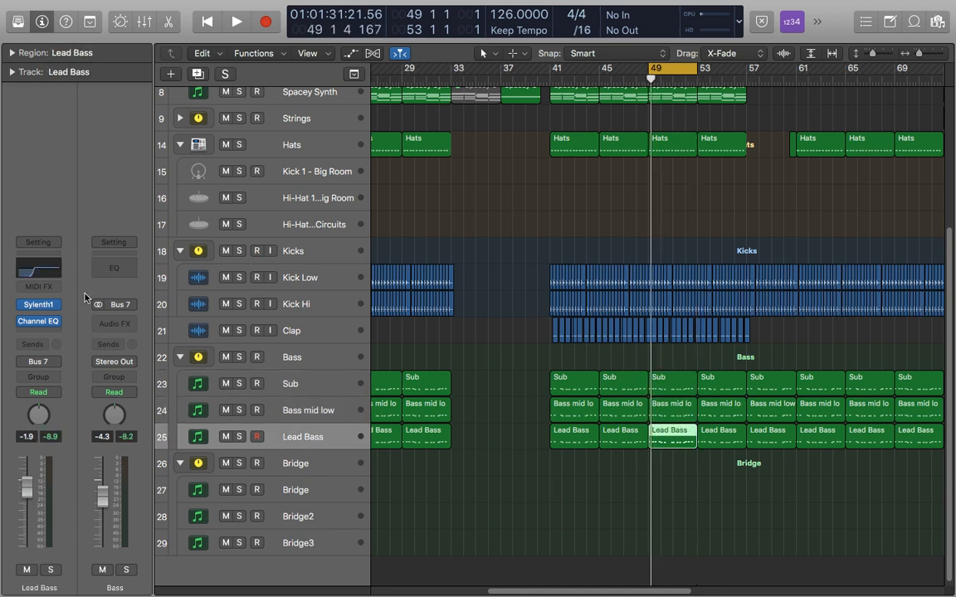
click(38, 321)
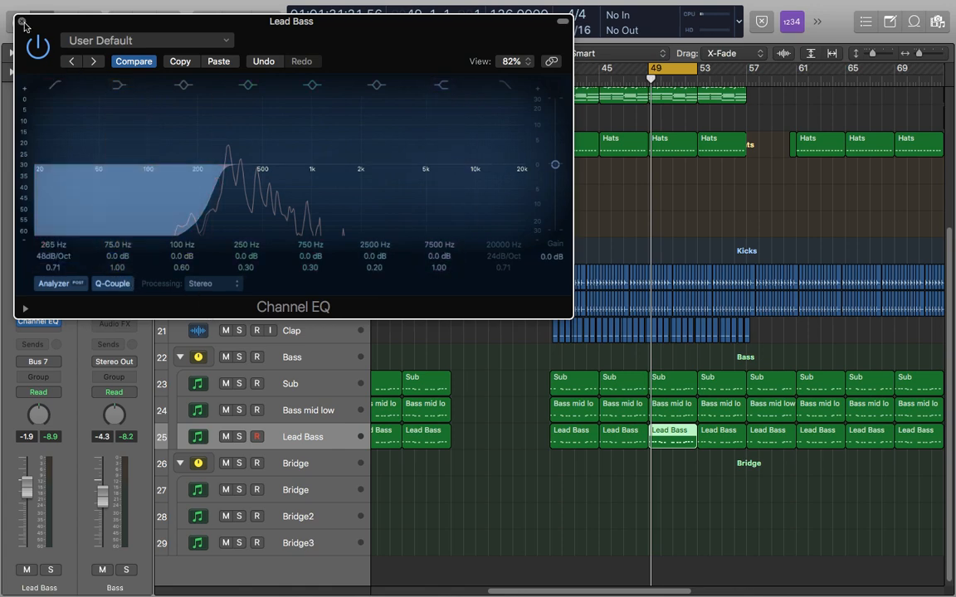
click(23, 22)
Recheck the high-cut filter in the Sub track's Channel EQ and close the plug-in window.
click(324, 384)
click(39, 274)
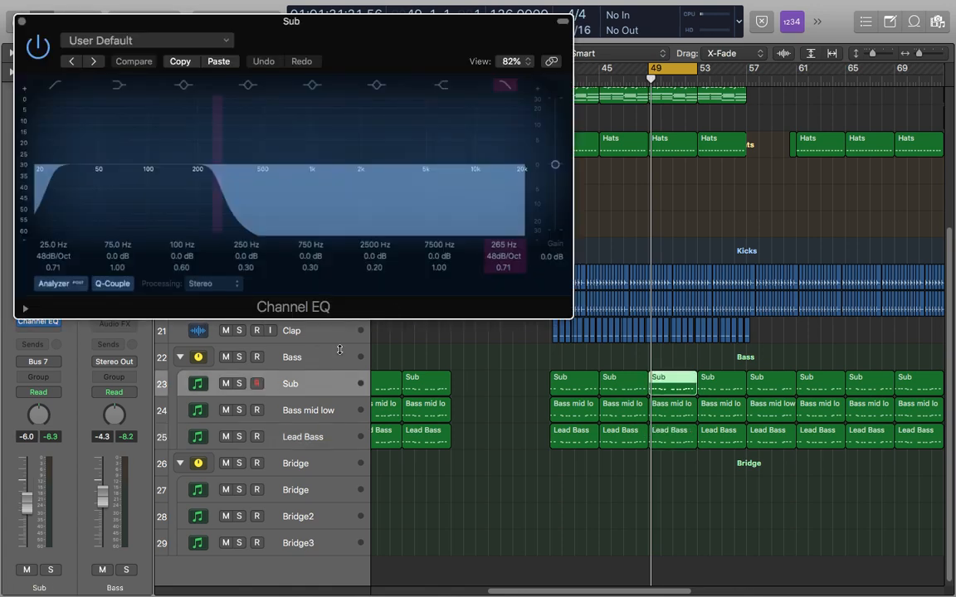
click(23, 22)
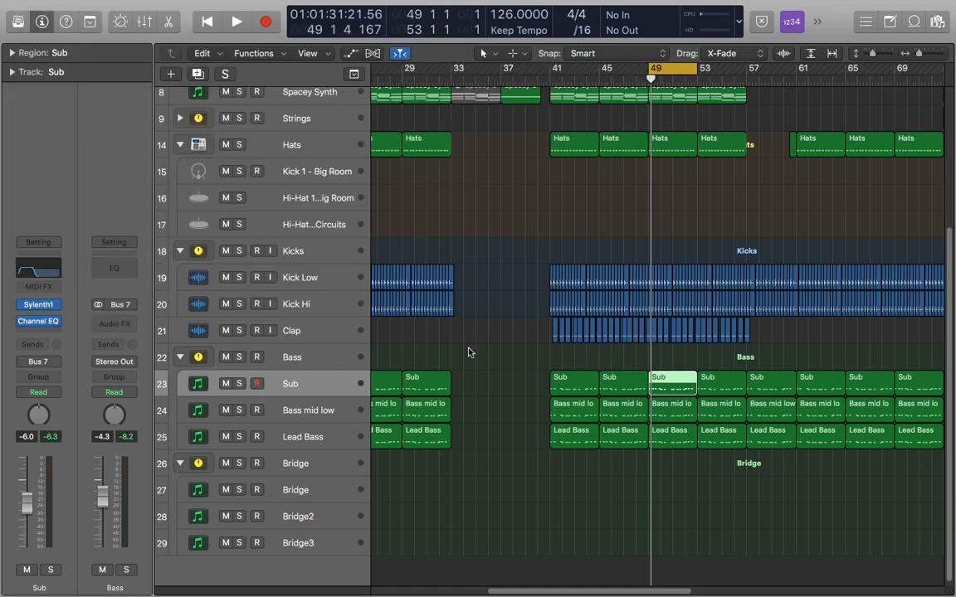
Audition the bass layers by soloing Sub, adding Bass mid low and Lead Bass during playback, then stop and clear their solos.
click(239, 384)
key(space)
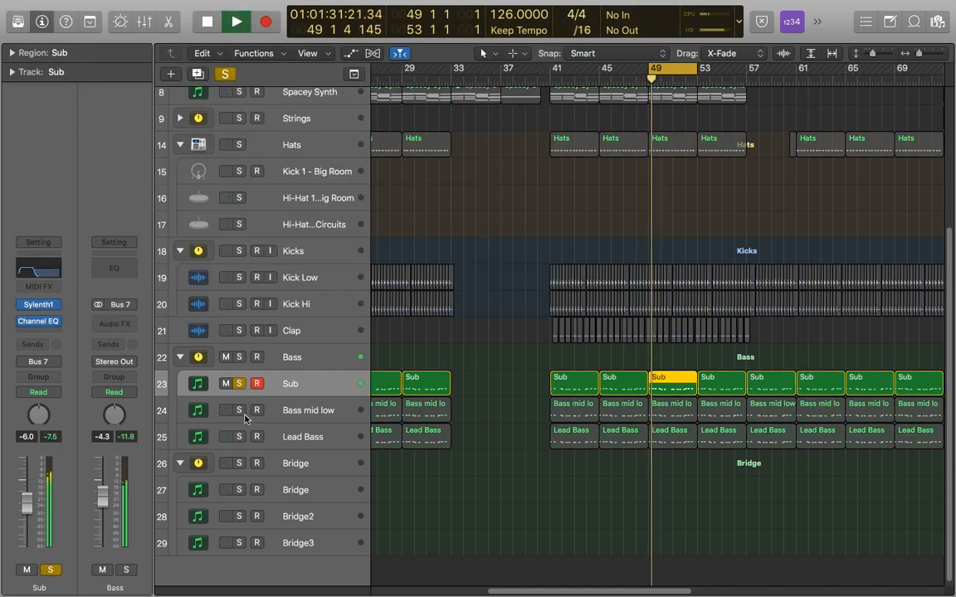
click(239, 410)
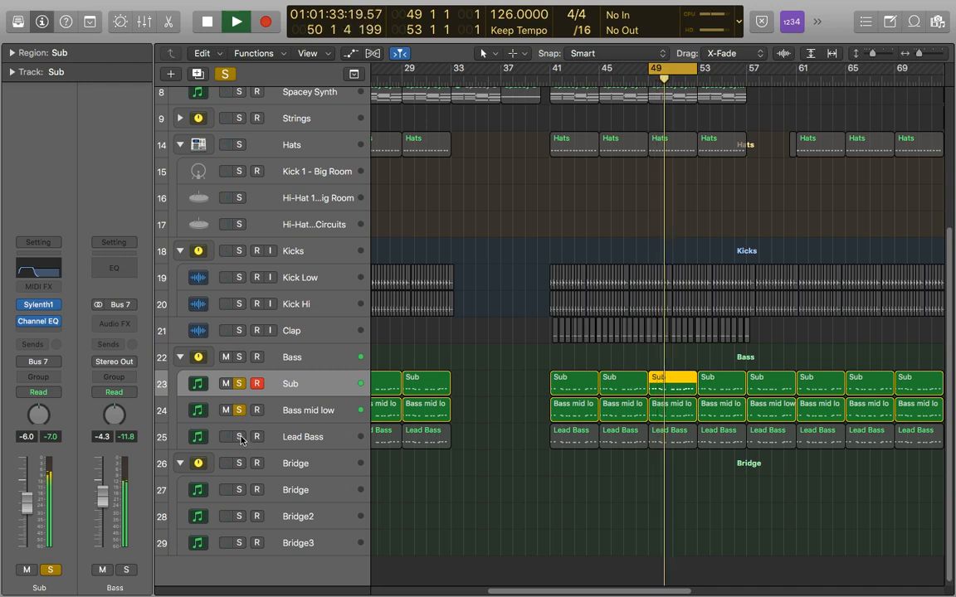
click(239, 437)
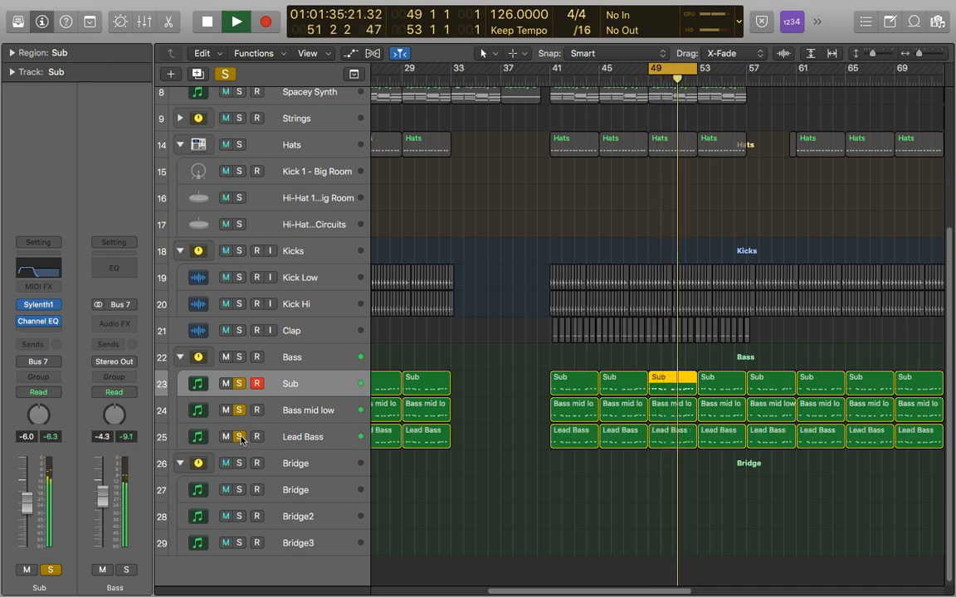
key(space)
drag(240, 437, 242, 383)
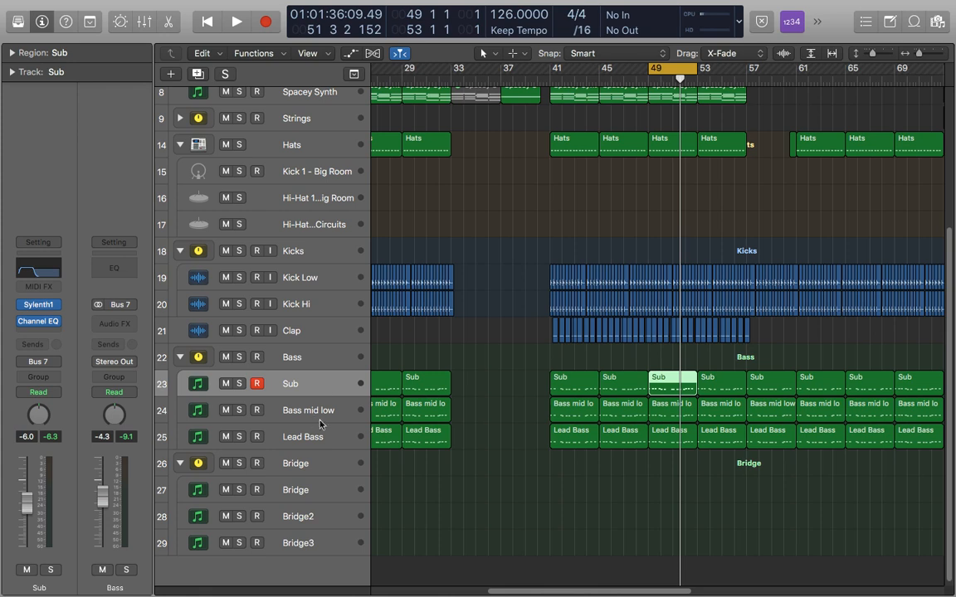
Insert a stereo Compressor after the Channel EQ on the Sub track and set its side chain to Audio 8.
click(39, 332)
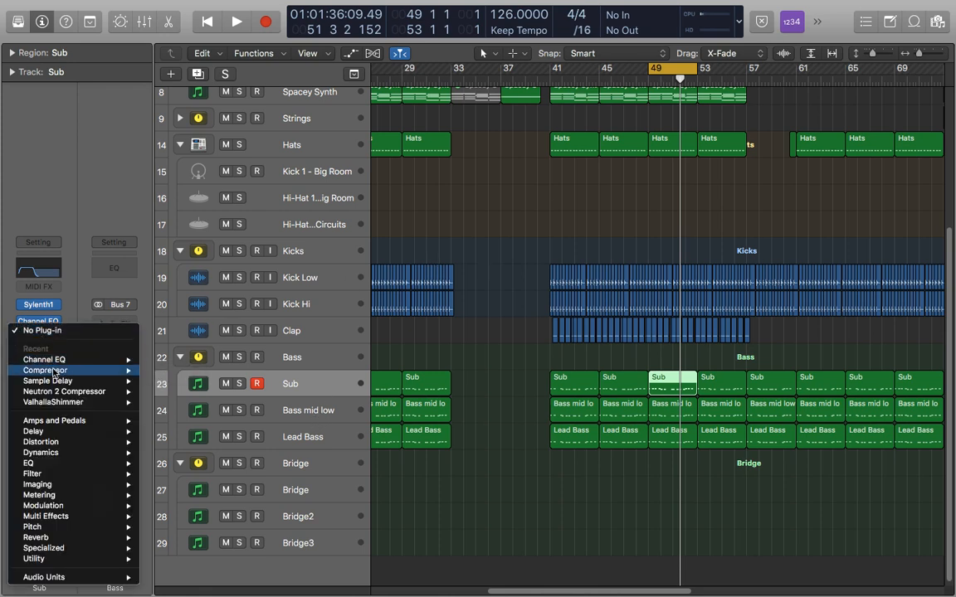
mouse_move(116, 370)
click(154, 370)
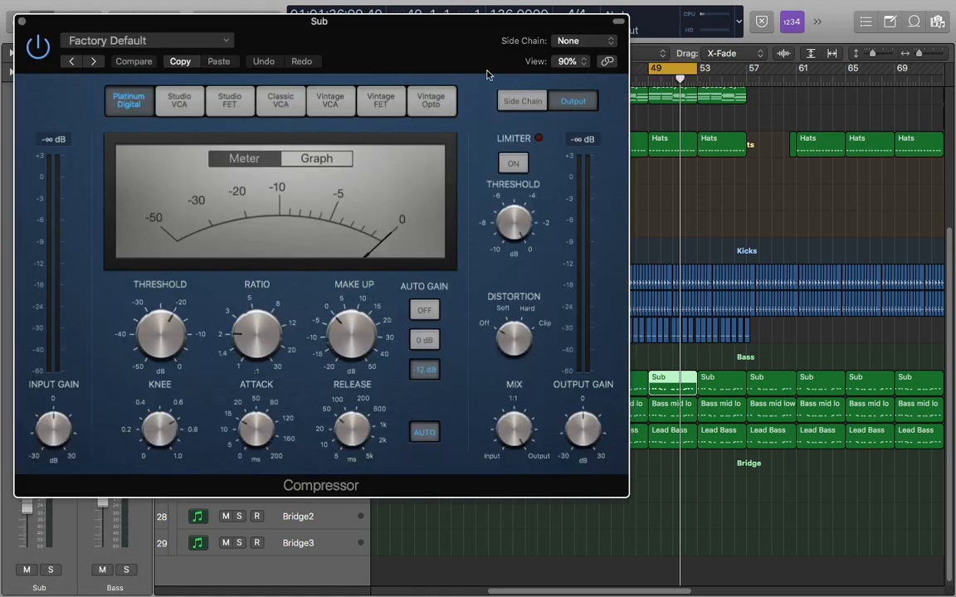
click(585, 40)
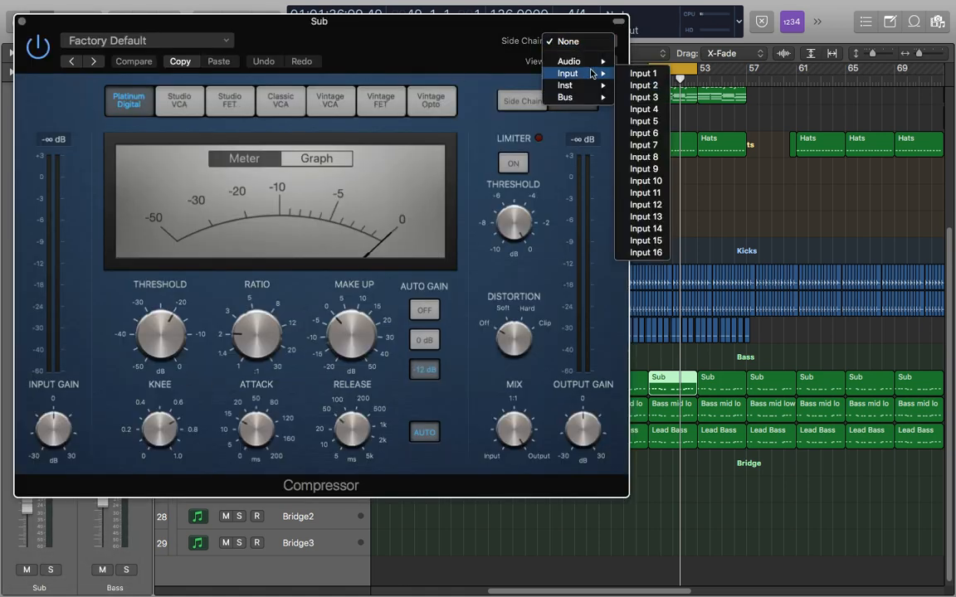
mouse_move(570, 61)
click(666, 85)
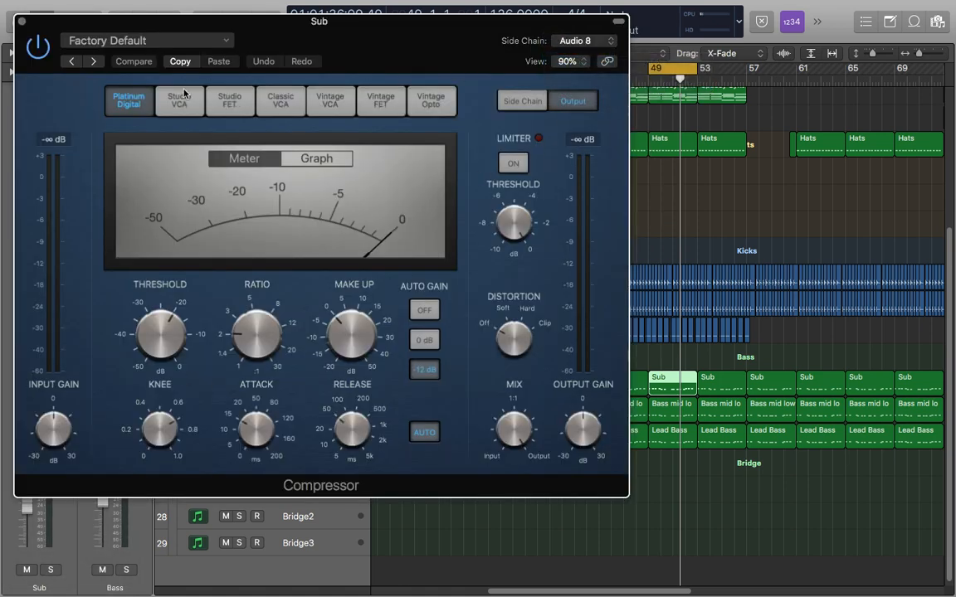
Set the Sub compressor to Studio VCA with auto gain and auto release off, attack about 5.5 ms, a shorter release and a higher ratio.
click(182, 103)
click(424, 306)
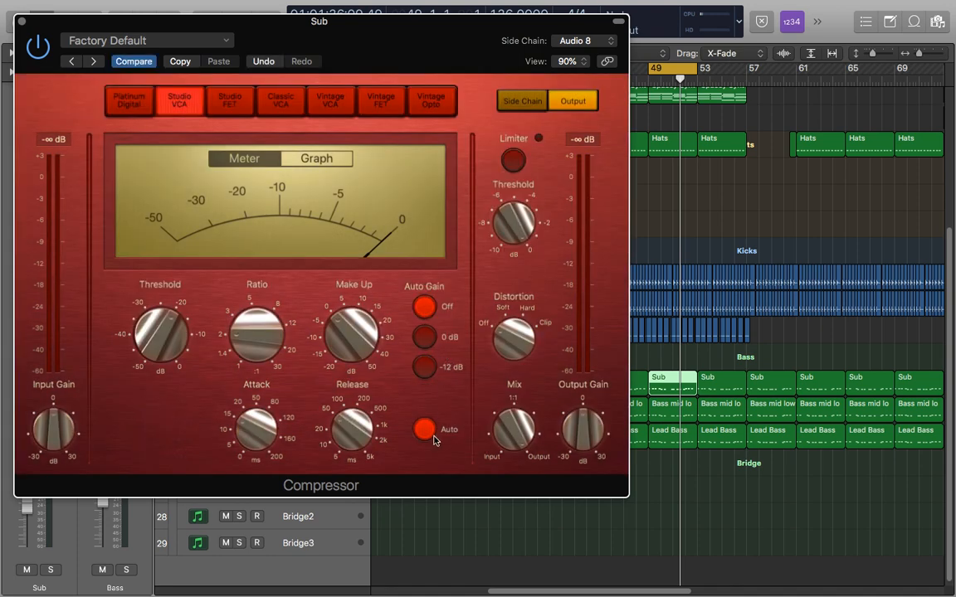
click(424, 429)
drag(257, 419, 258, 443)
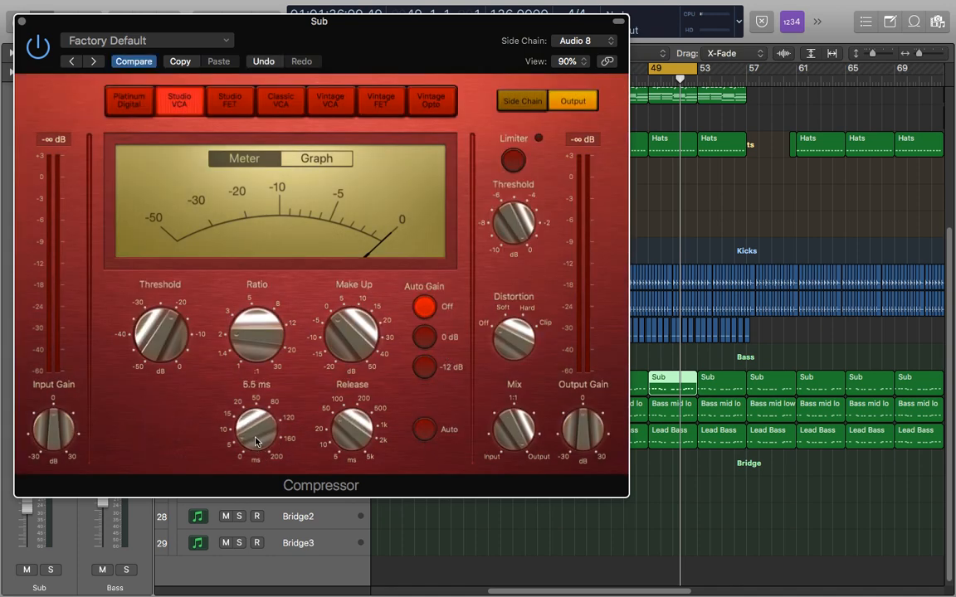
drag(352, 429, 351, 457)
drag(256, 335, 256, 308)
Play Sub soloed with Kick Low, set the compressor threshold to -18.0 dB, then stop playback and close the plug-in window.
drag(413, 37, 594, 525)
click(239, 384)
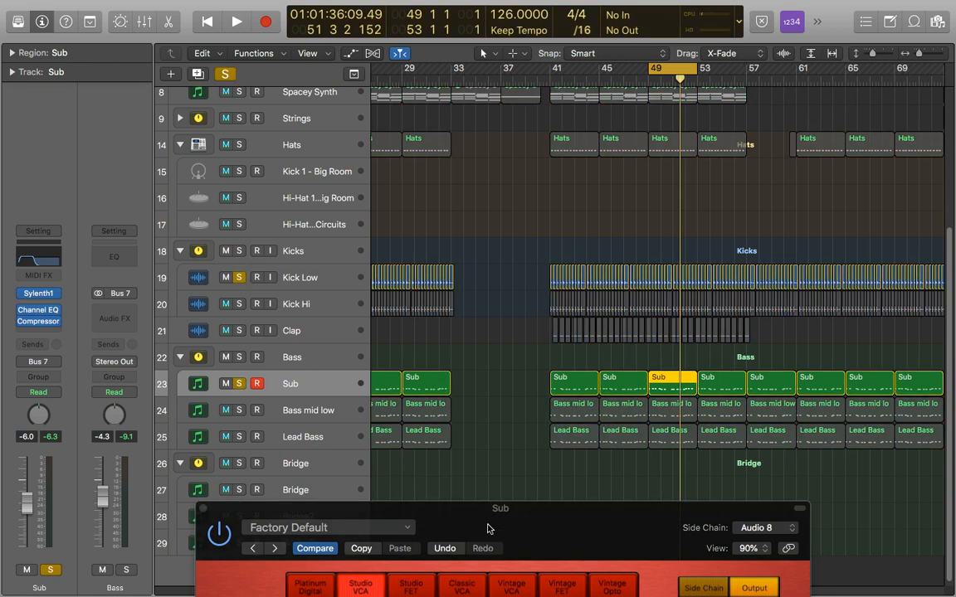
drag(477, 541, 420, 106)
key(space)
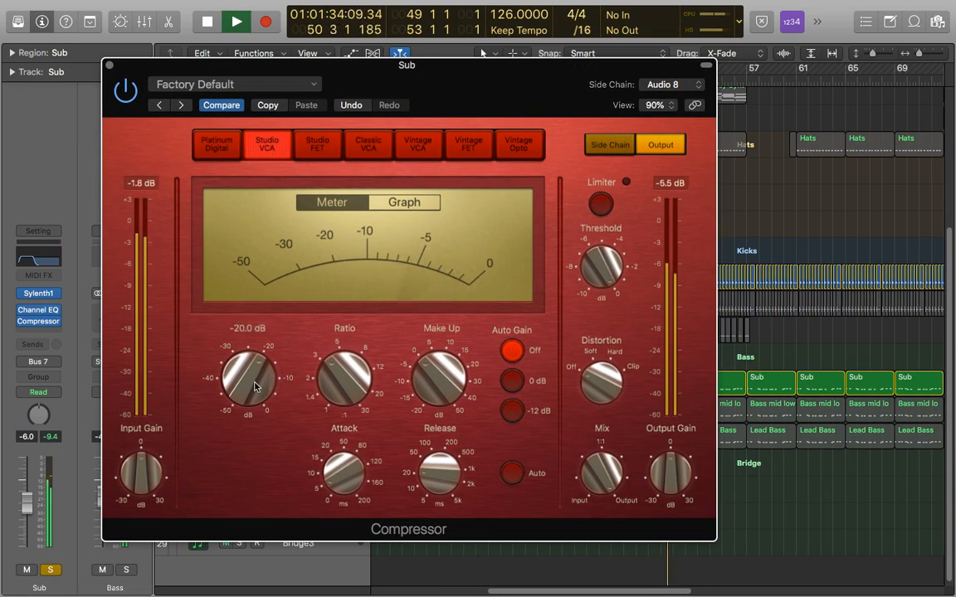
drag(253, 381, 253, 375)
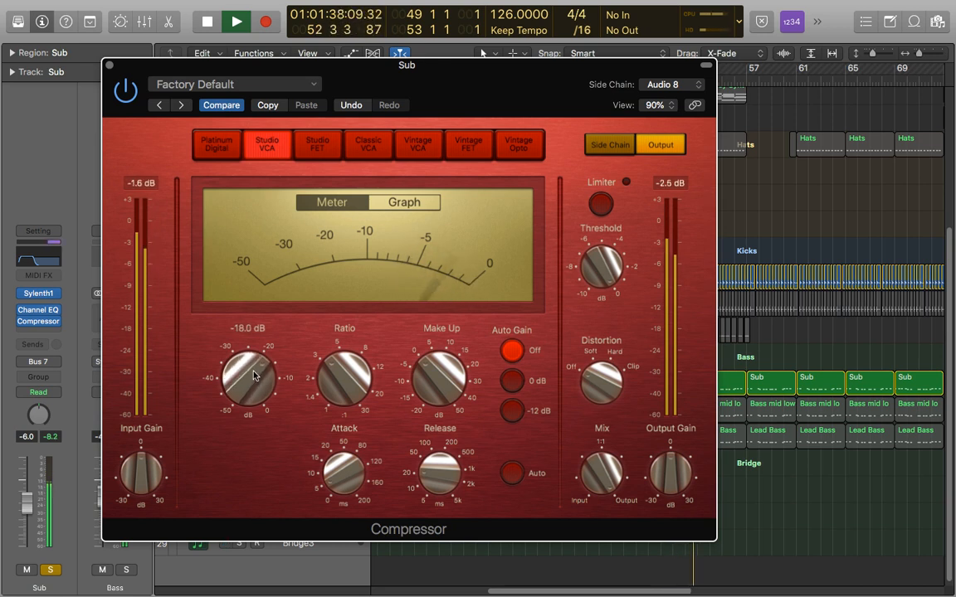
key(space)
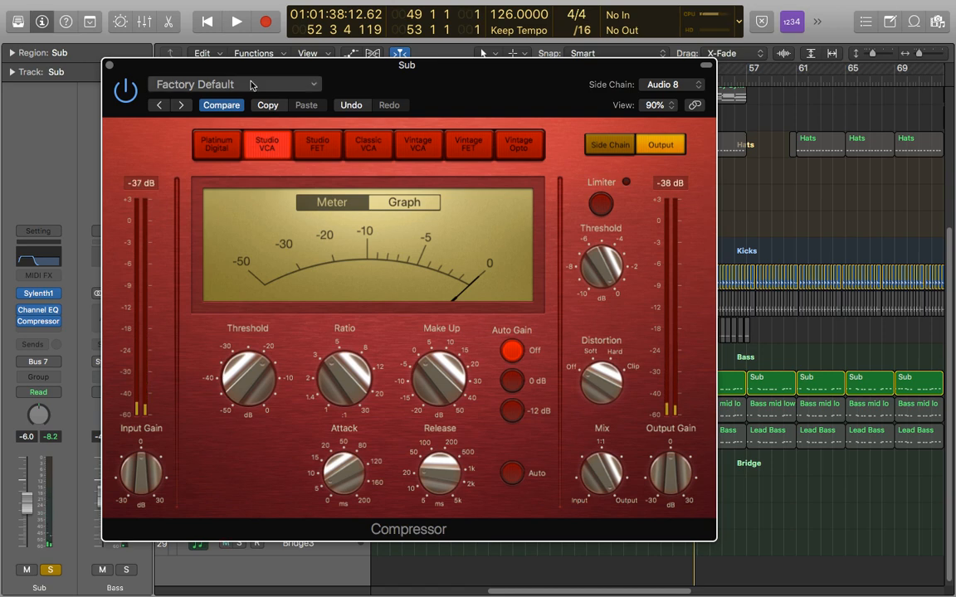
click(109, 65)
Insert a stereo Compressor after the Channel EQ on the Bass mid low track.
click(314, 419)
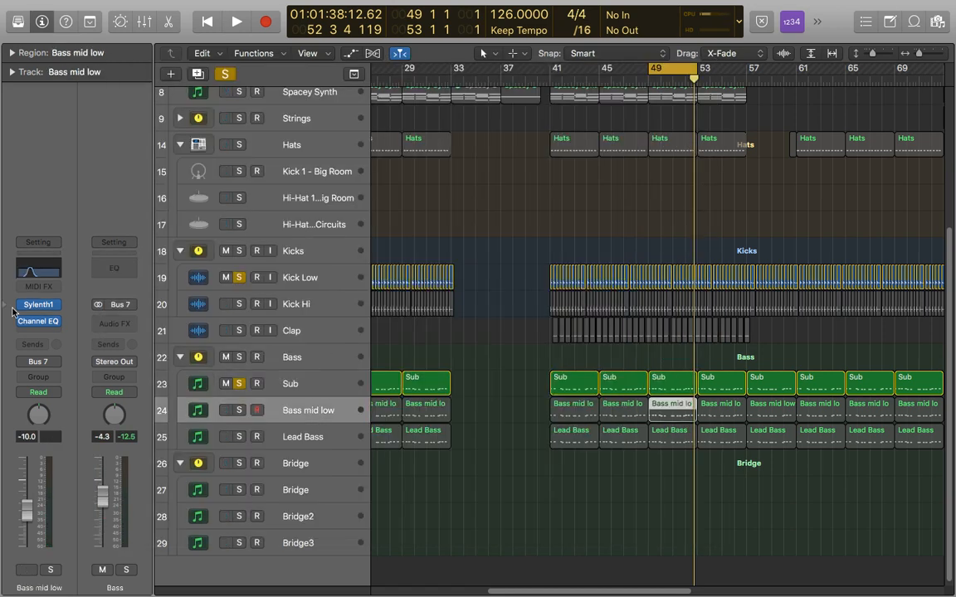
click(37, 332)
mouse_move(95, 361)
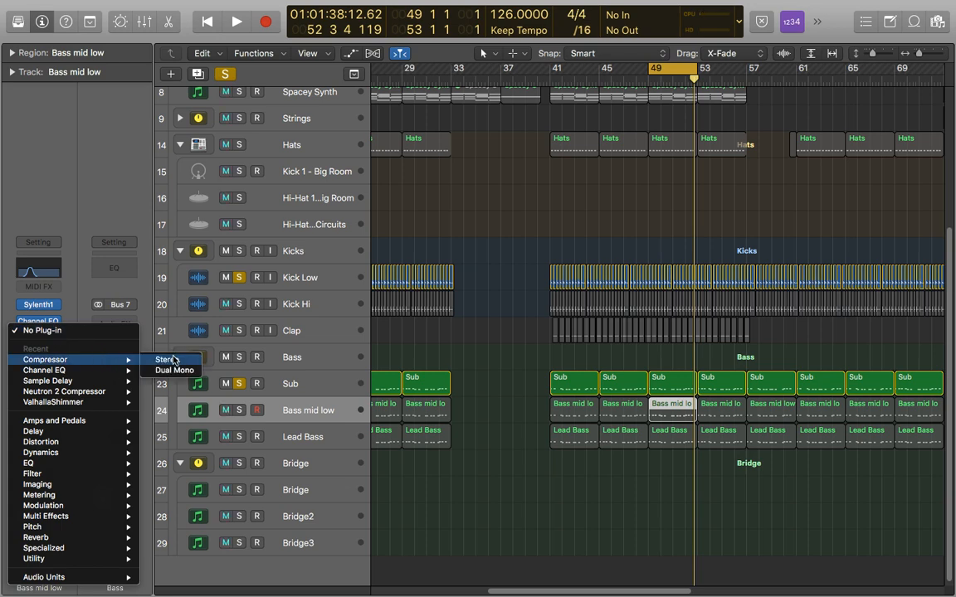
click(166, 359)
Configure the Bass mid low compressor as Studio VCA with auto gain and auto release off, shorter release, ratio about 3:1 and side chain Audio 8.
click(181, 101)
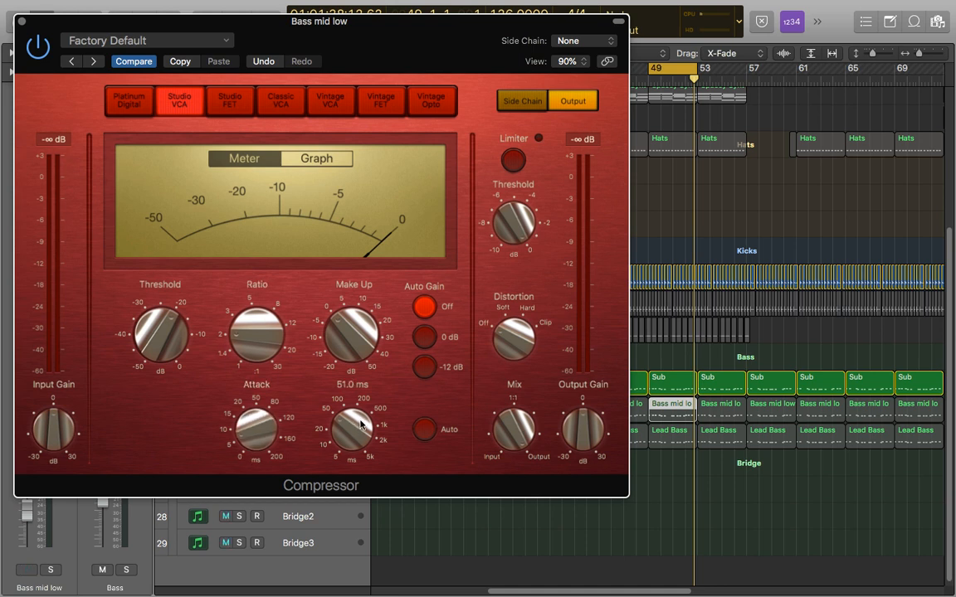
drag(361, 424, 357, 430)
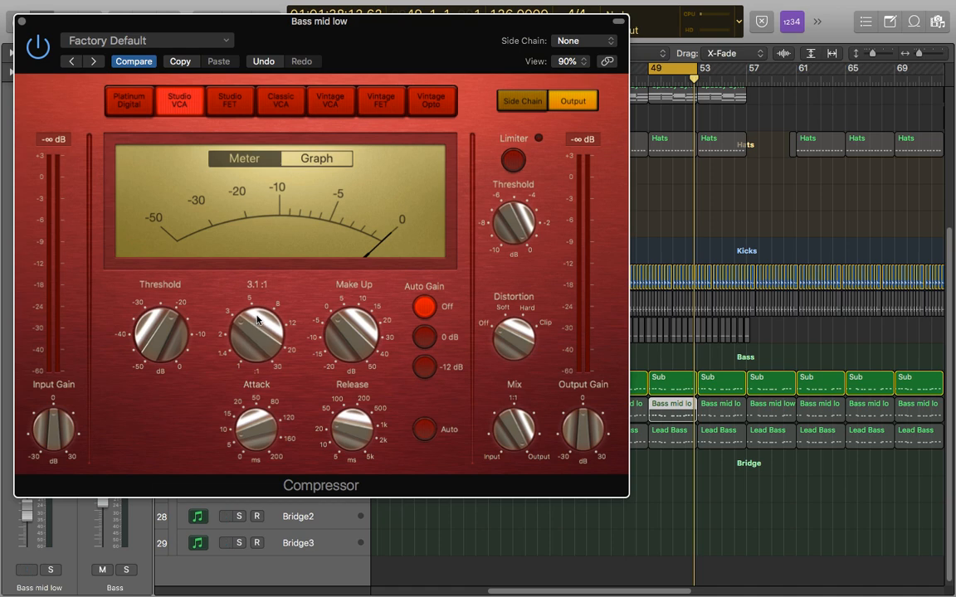
drag(258, 320, 257, 317)
click(585, 41)
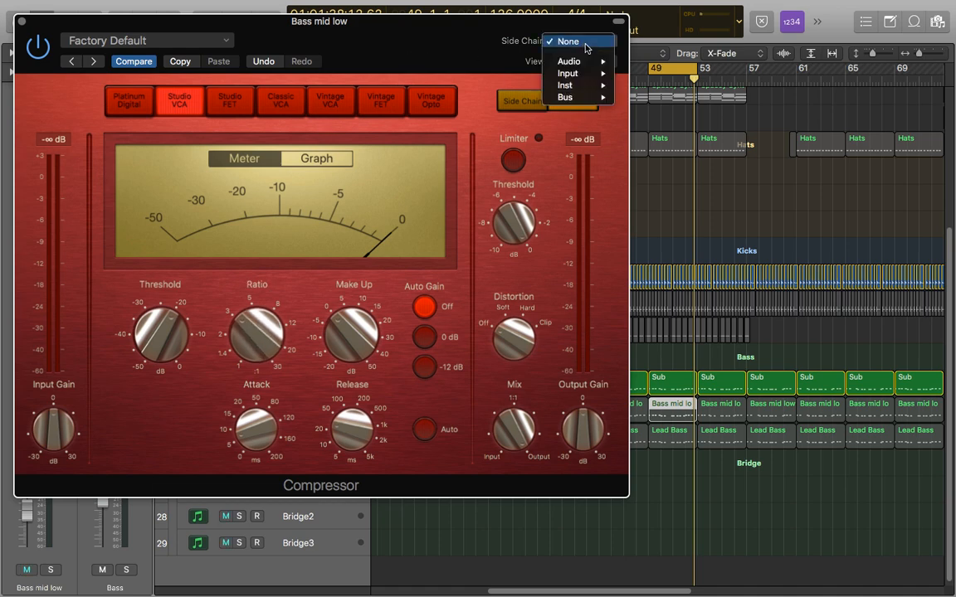
mouse_move(581, 62)
click(661, 86)
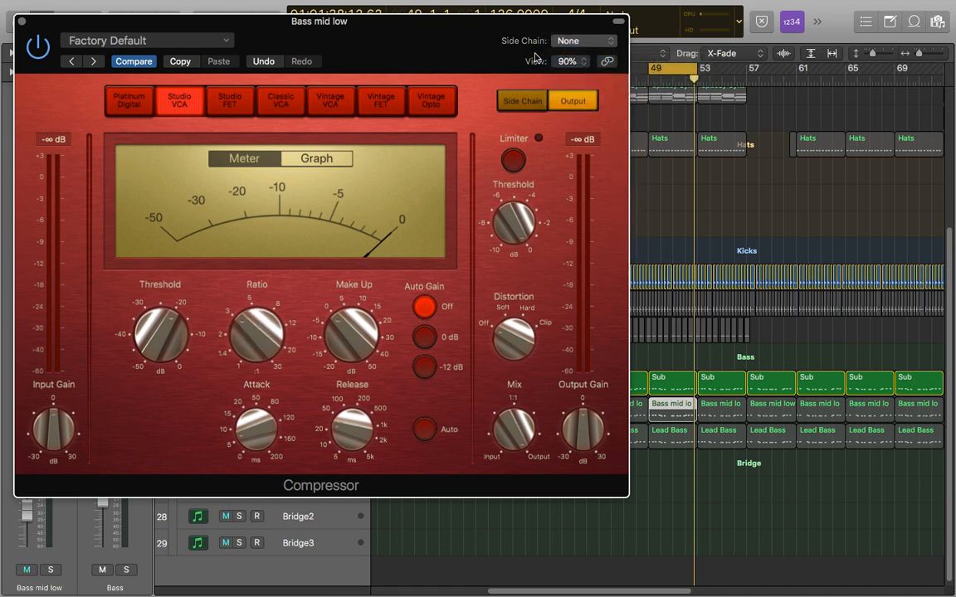
Play Bass mid low soloed with Kick Low and raise its compressor threshold to suit the kick-triggered ducking.
drag(456, 25, 705, 308)
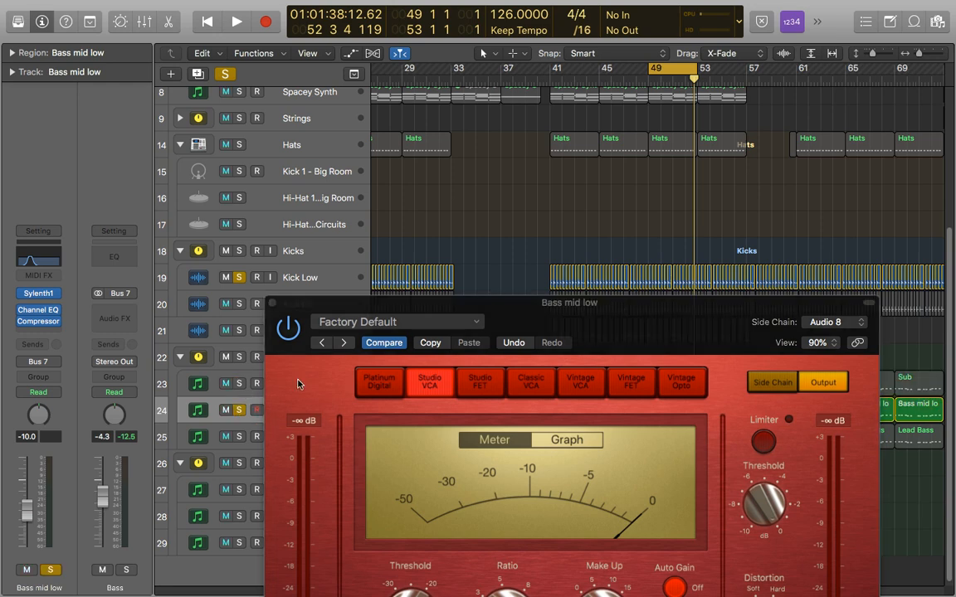
key(space)
drag(560, 316, 375, 119)
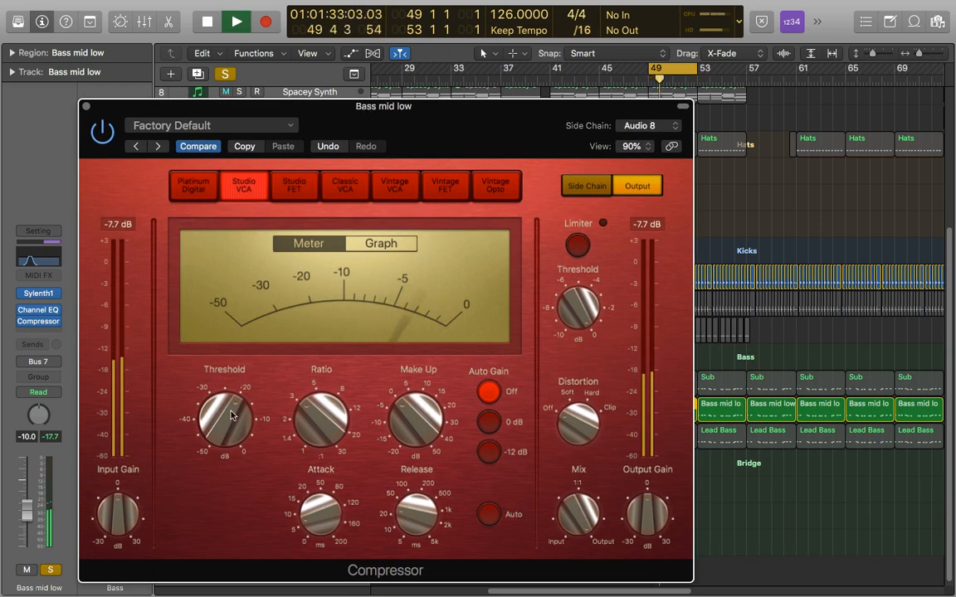
drag(207, 370, 231, 405)
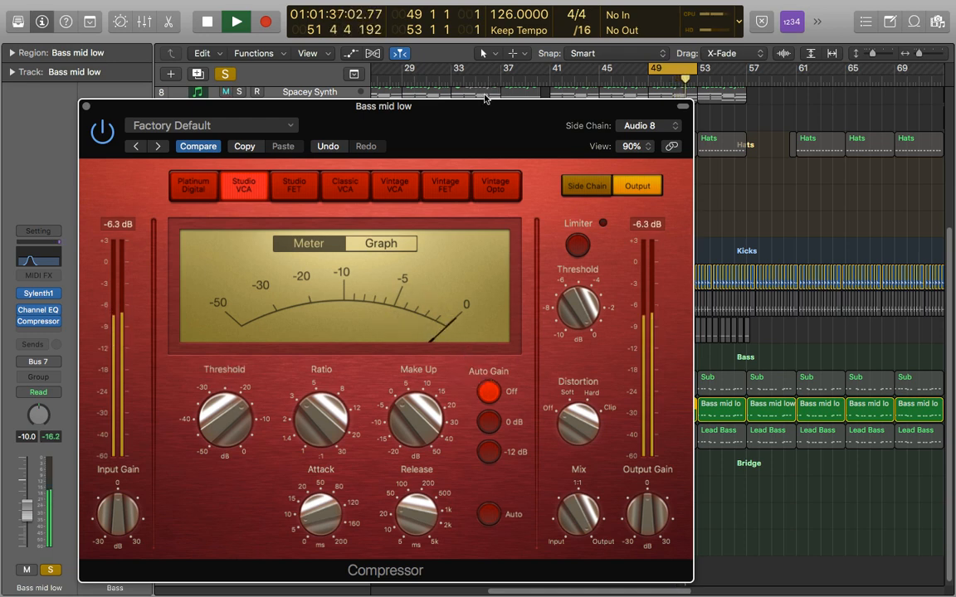
Audition Sub together with Bass mid low and Kick Low, then stop playback, clear all solos and close the compressor window.
drag(486, 112, 710, 89)
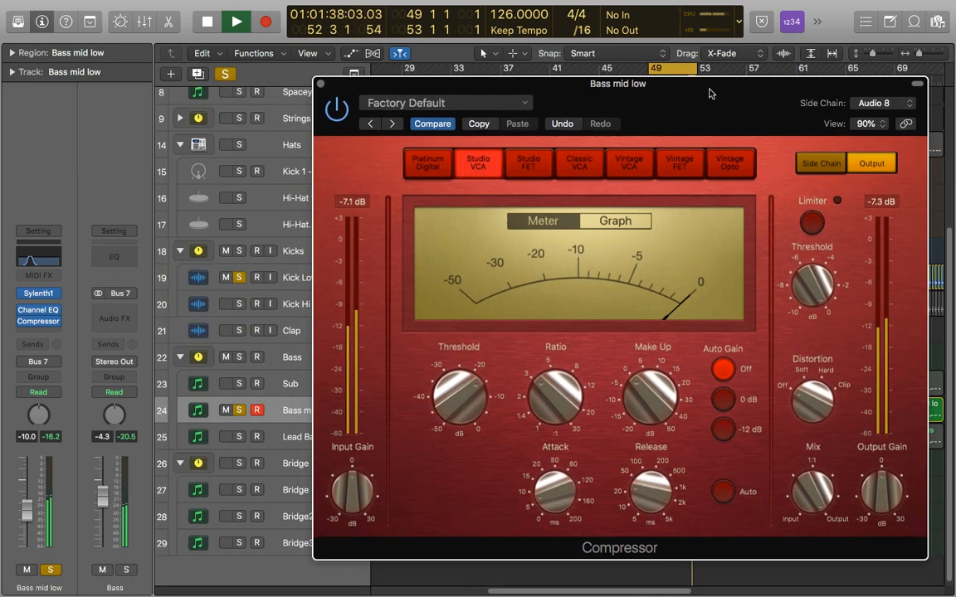
click(242, 383)
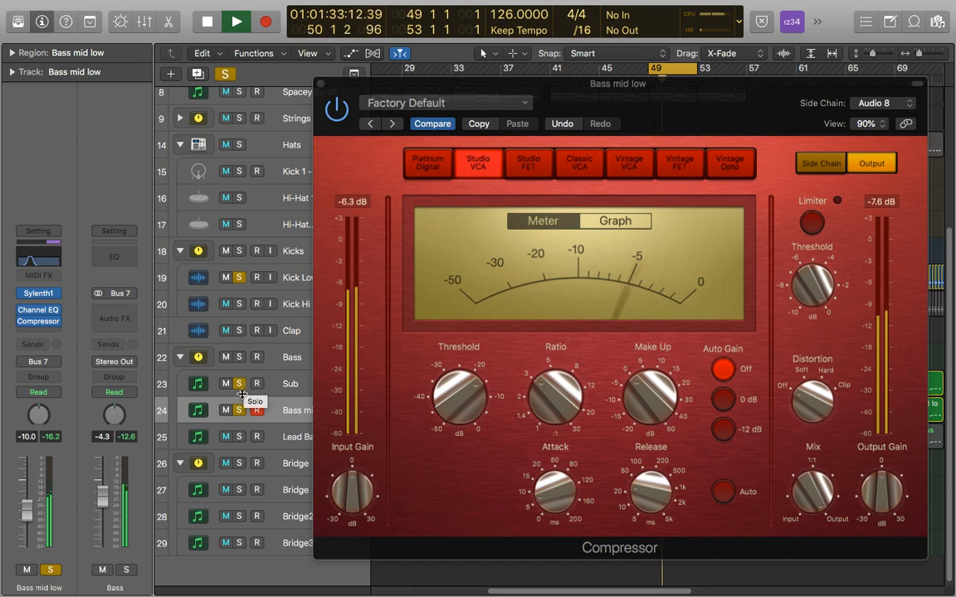
key(space)
click(232, 74)
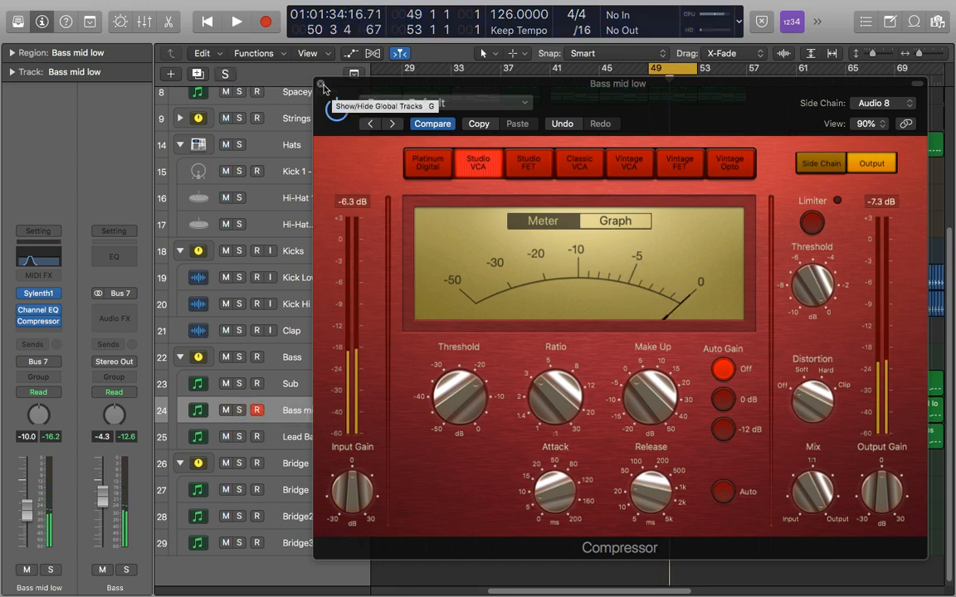
click(320, 84)
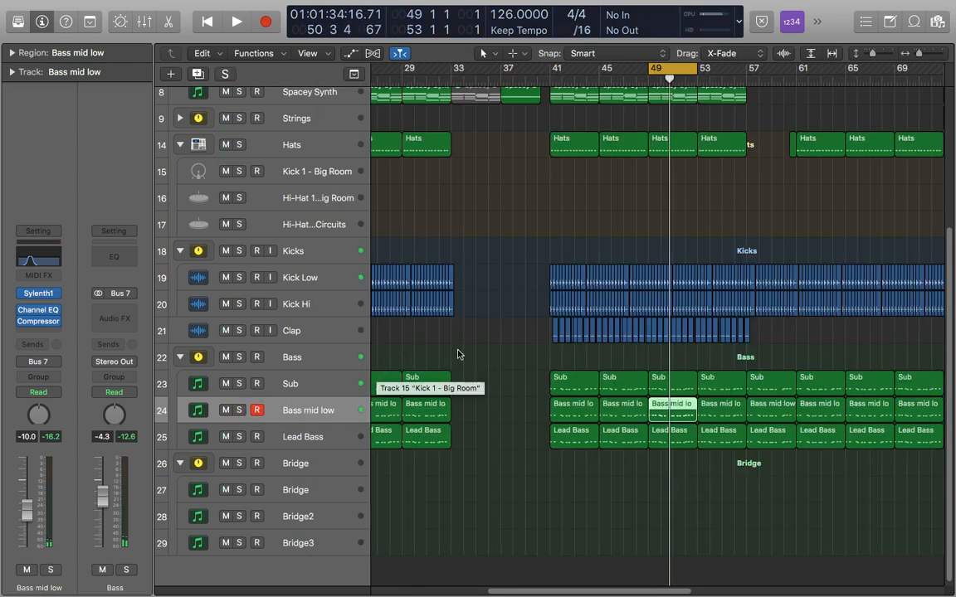
Examine the channel strips of the Lead Bass and Kick Hi tracks.
click(318, 438)
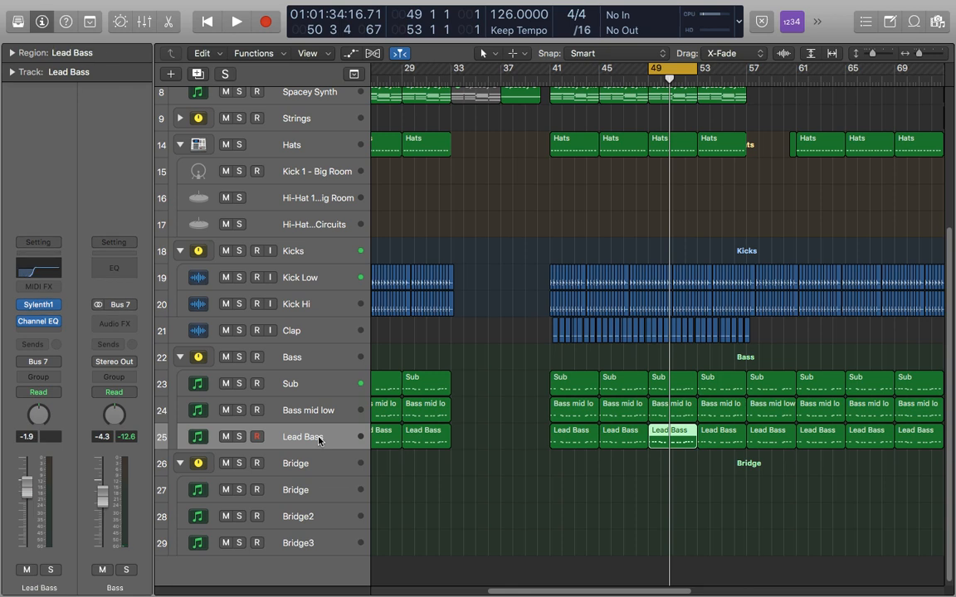
click(312, 305)
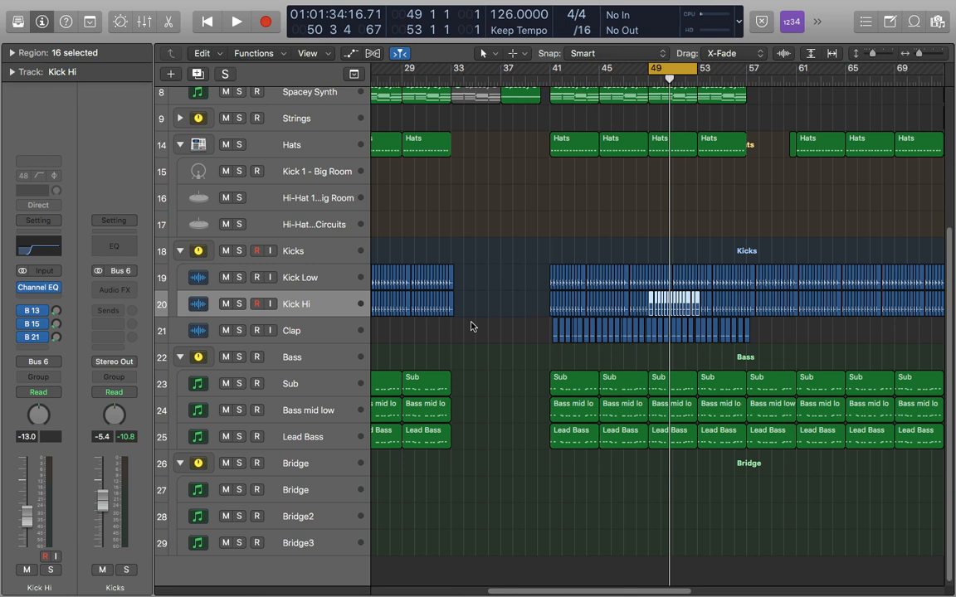
Add a Channel EQ to the Bass track stack and move its window to uncover the track controls.
click(311, 357)
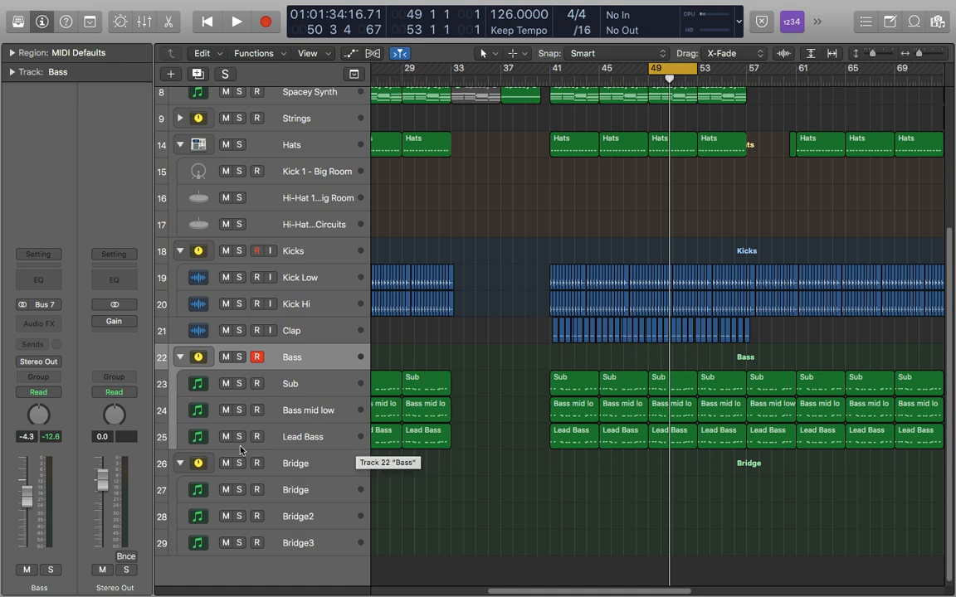
click(38, 279)
drag(291, 39, 520, 111)
Solo and play the Bass stack while boosting 76 Hz by 4.0 dB (Q 1.40) and 220 Hz by 3.0 dB (Q 1.70) in its Channel EQ.
click(238, 358)
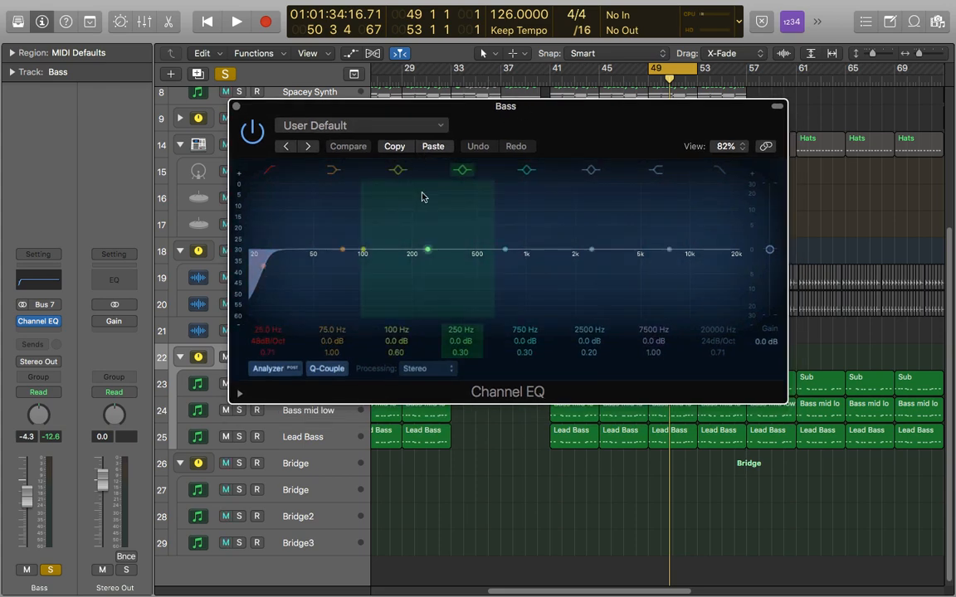
drag(500, 110, 487, 171)
key(space)
drag(354, 294, 409, 285)
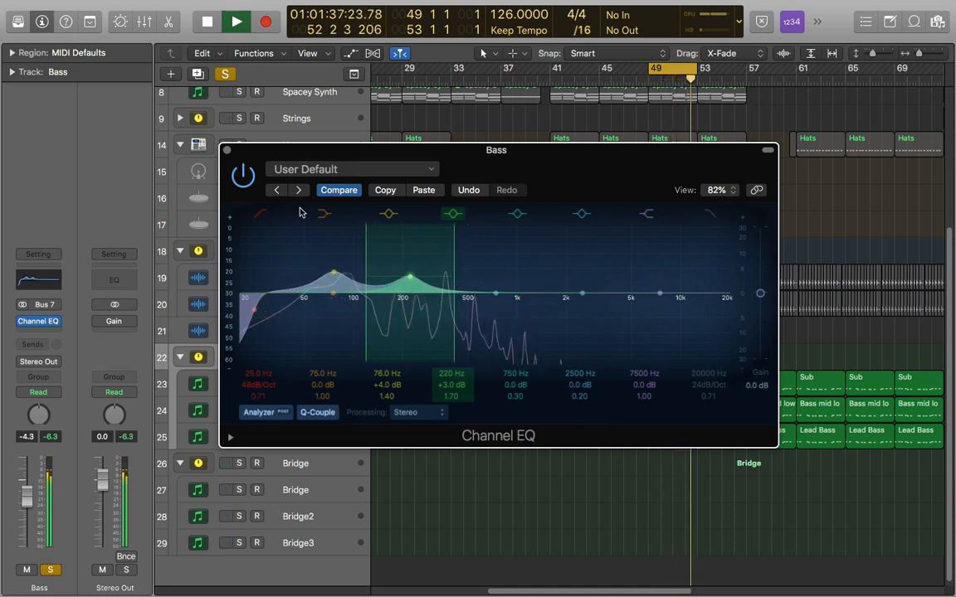
Compare the Bass stack with its Channel EQ bypassed and active, then stop playback and close the plug-in window.
click(244, 177)
click(244, 176)
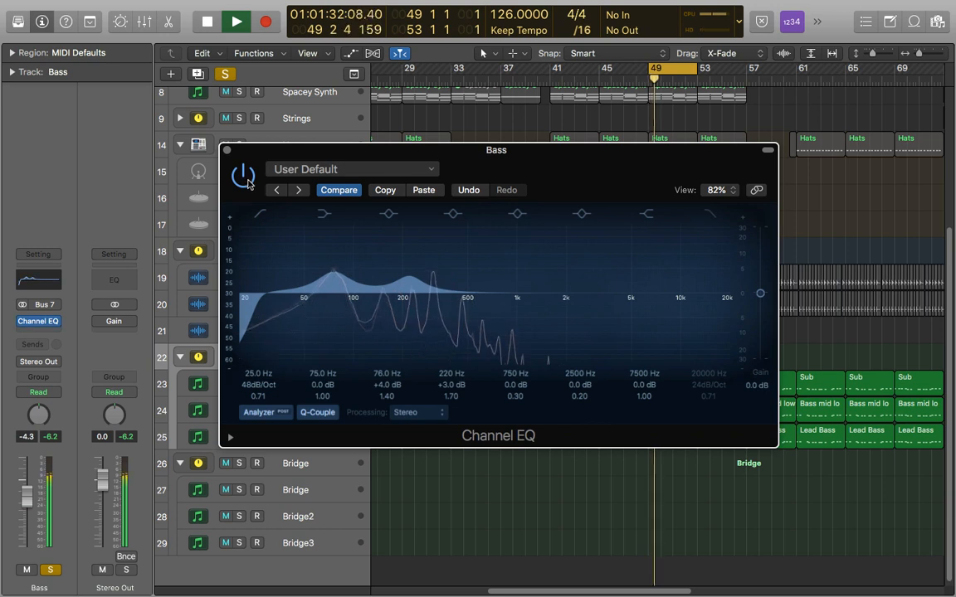
key(space)
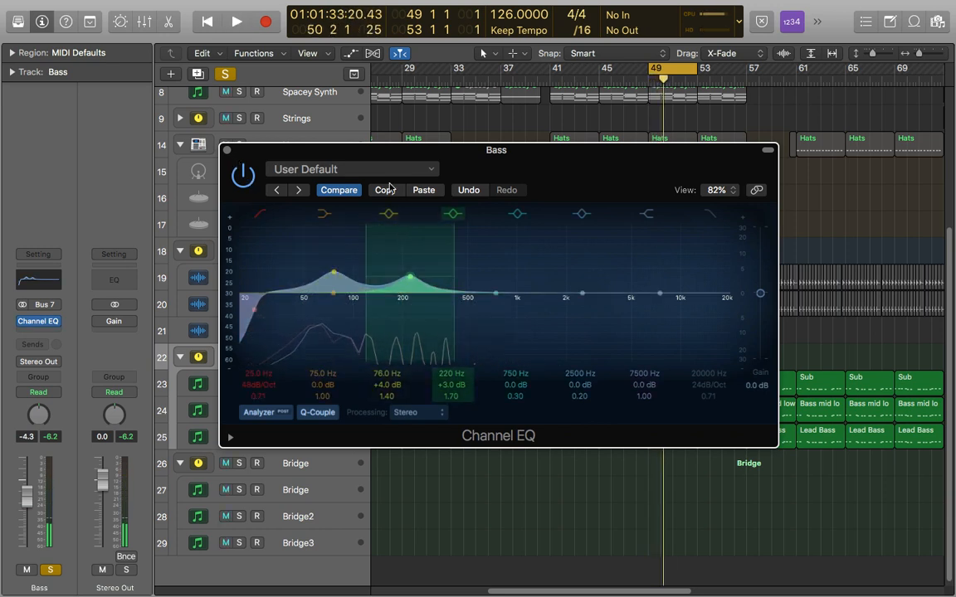
click(387, 194)
click(227, 150)
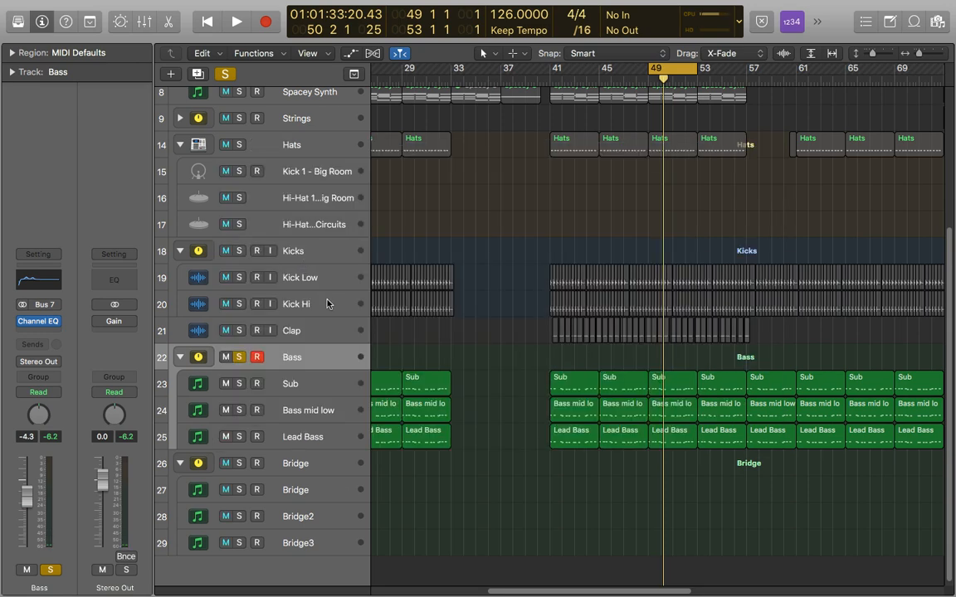
Add a Channel EQ to the Kicks track stack, cutting 76 Hz (Q 1.40) and 220 Hz (Q 1.70) by 3.0 dB each.
click(294, 258)
click(38, 282)
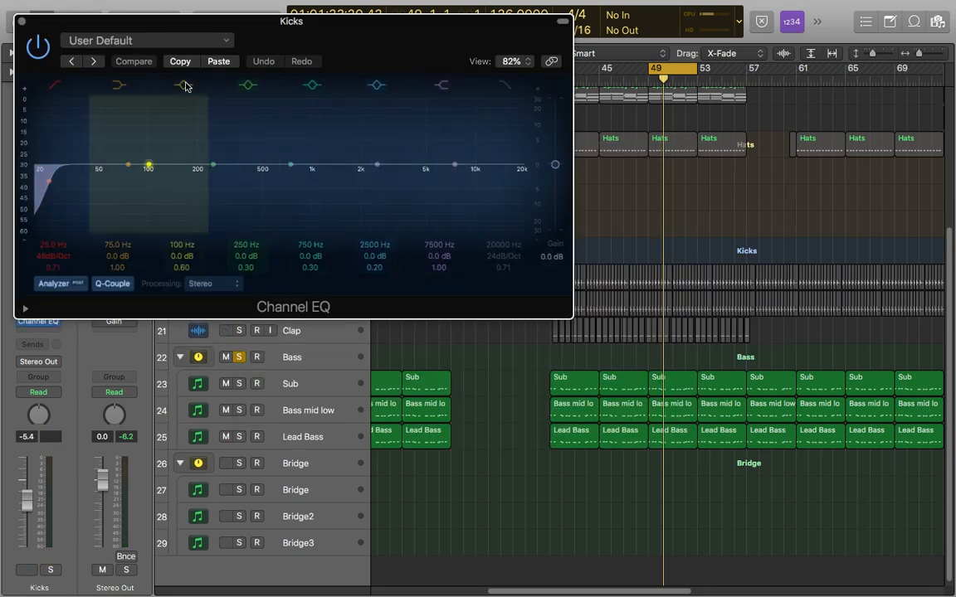
drag(311, 31, 614, 93)
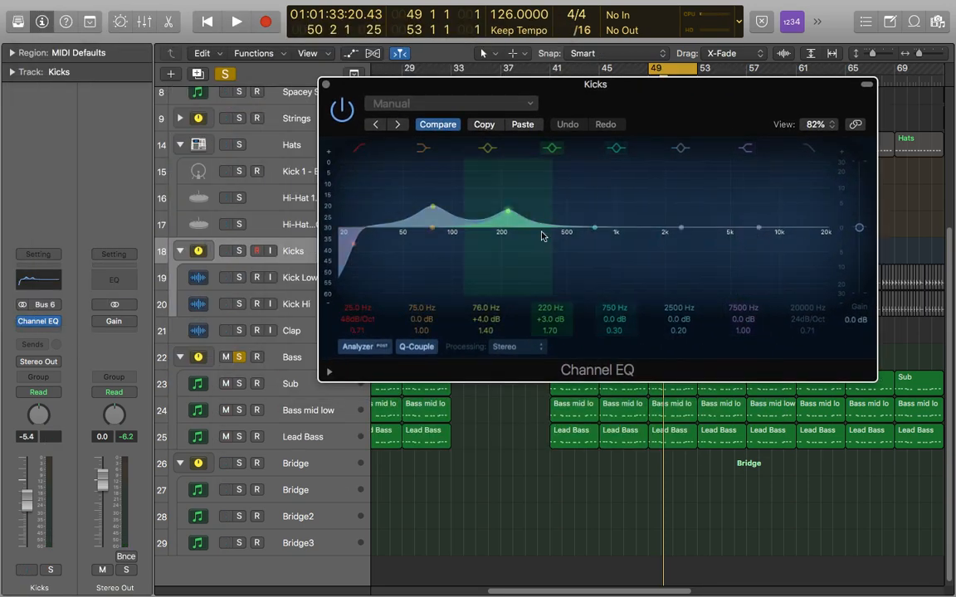
drag(492, 325, 492, 362)
drag(550, 322, 549, 354)
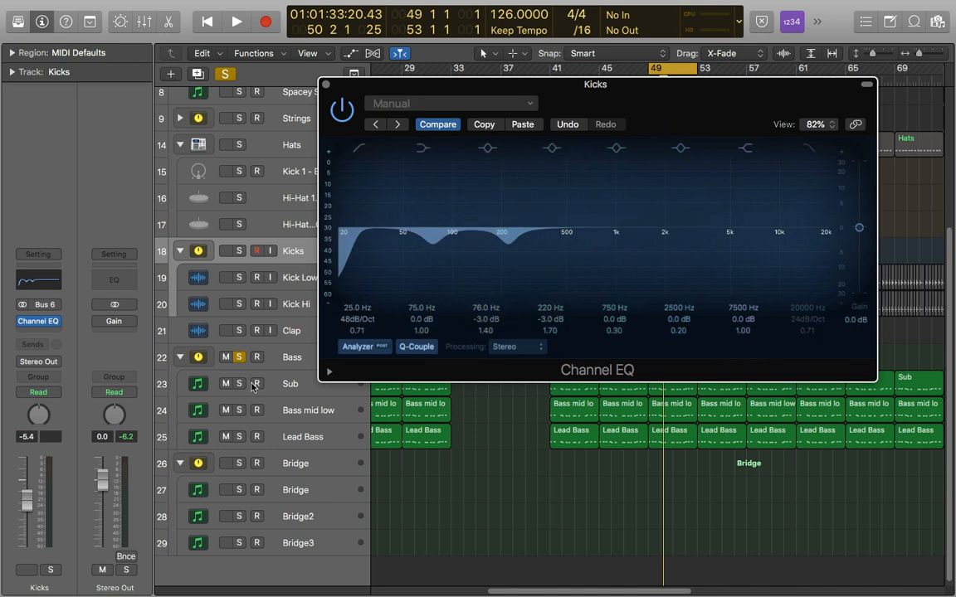
With Kicks soloed instead of Bass, retune its EQ's 76 Hz cut to 75 Hz and set the low shelf to 62 Hz, +2.0 dB.
click(239, 357)
click(239, 251)
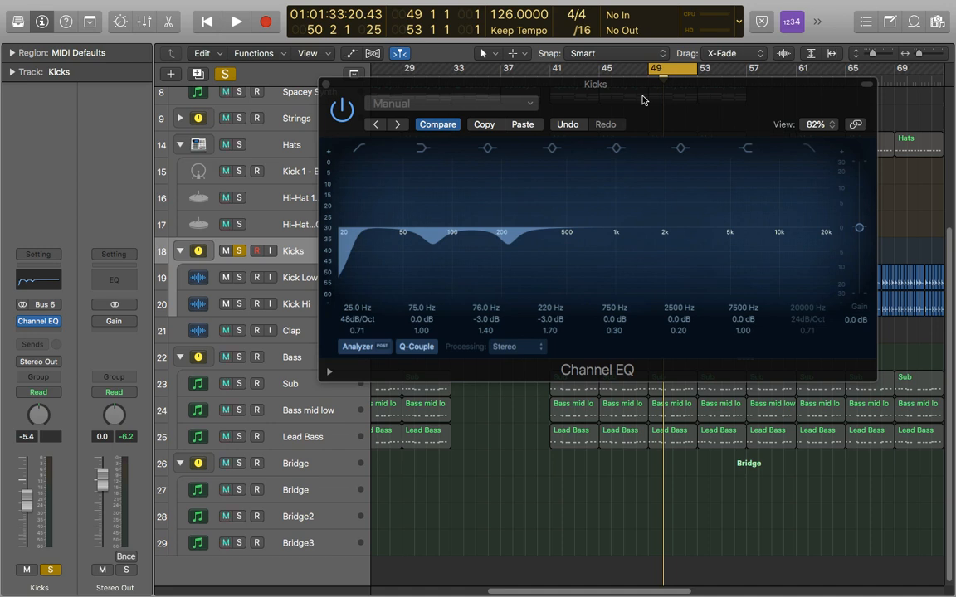
click(642, 100)
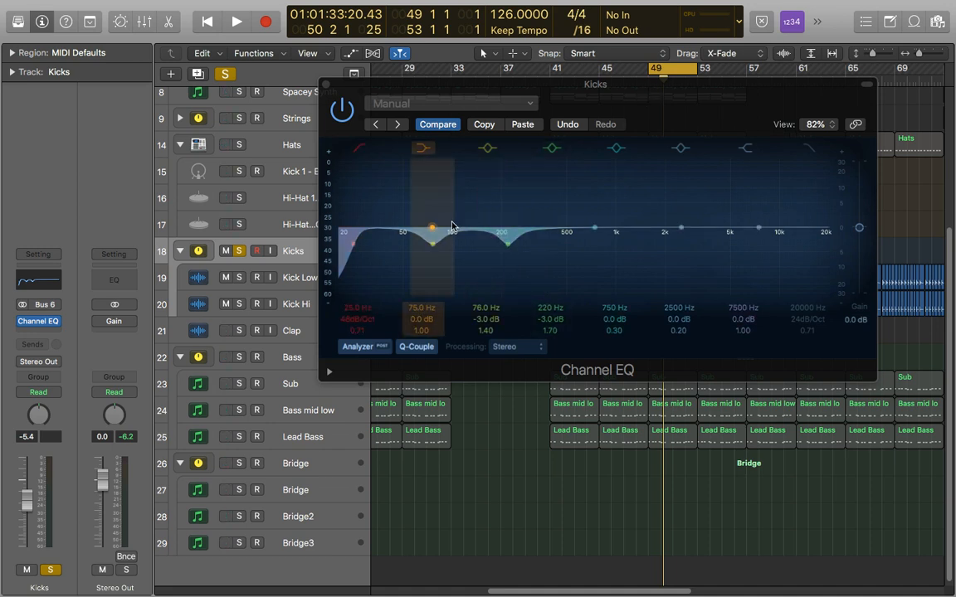
click(481, 308)
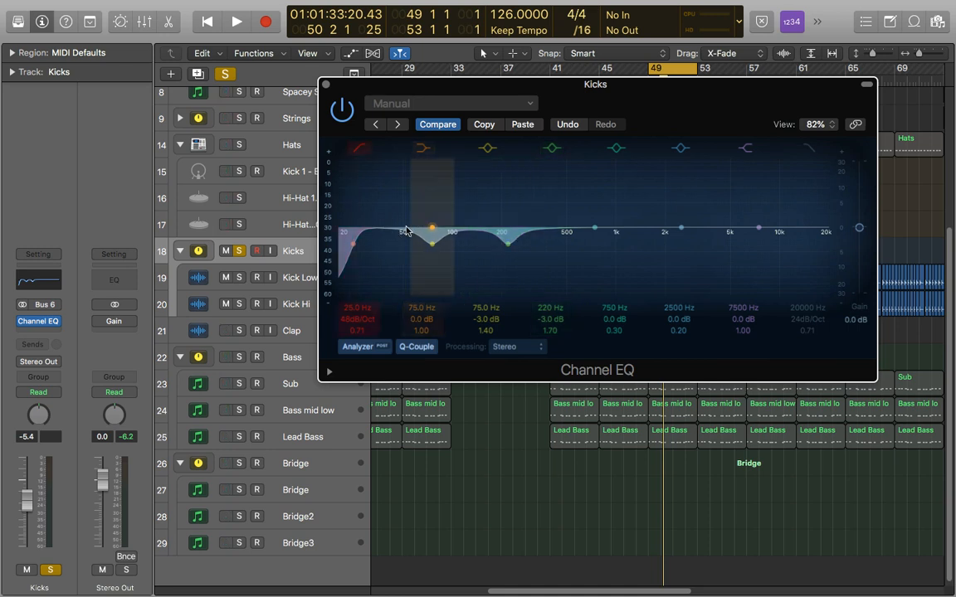
drag(432, 227, 417, 227)
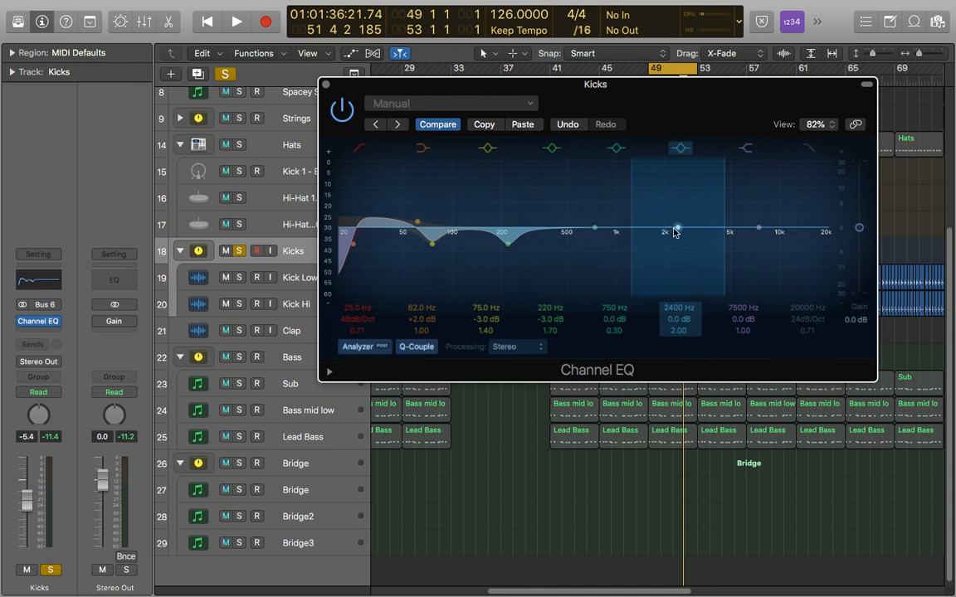
Play the Kicks while boosting 6600 Hz by 6.5 dB (Q 2.00), compare that band bypassed and active, and close the EQ.
key(space)
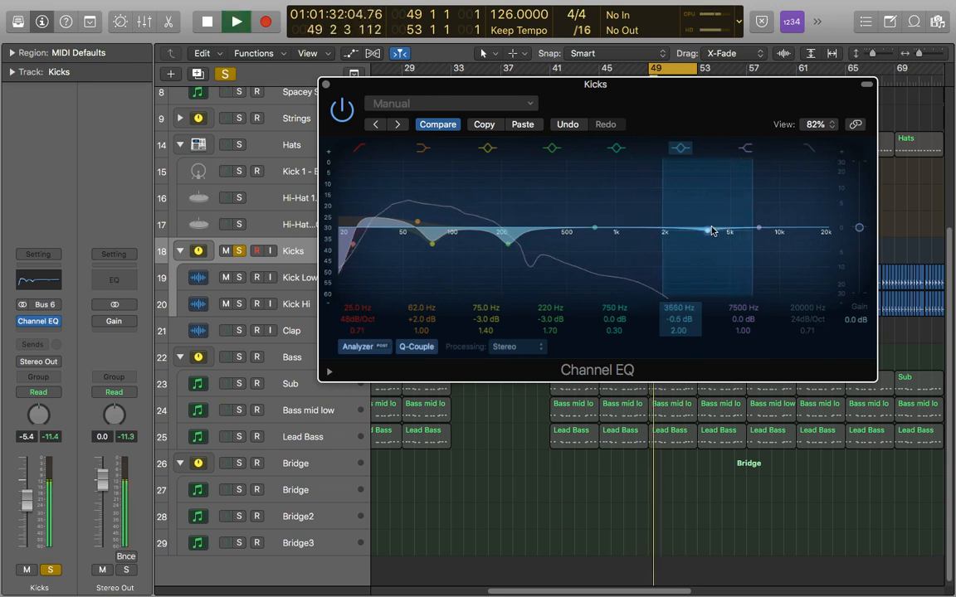
drag(679, 232, 756, 210)
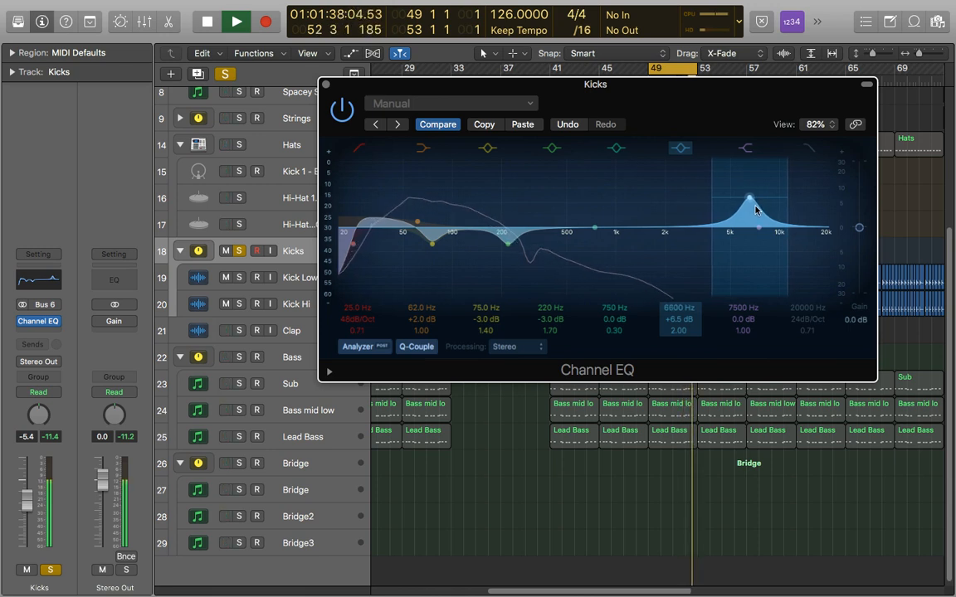
click(681, 150)
click(681, 150)
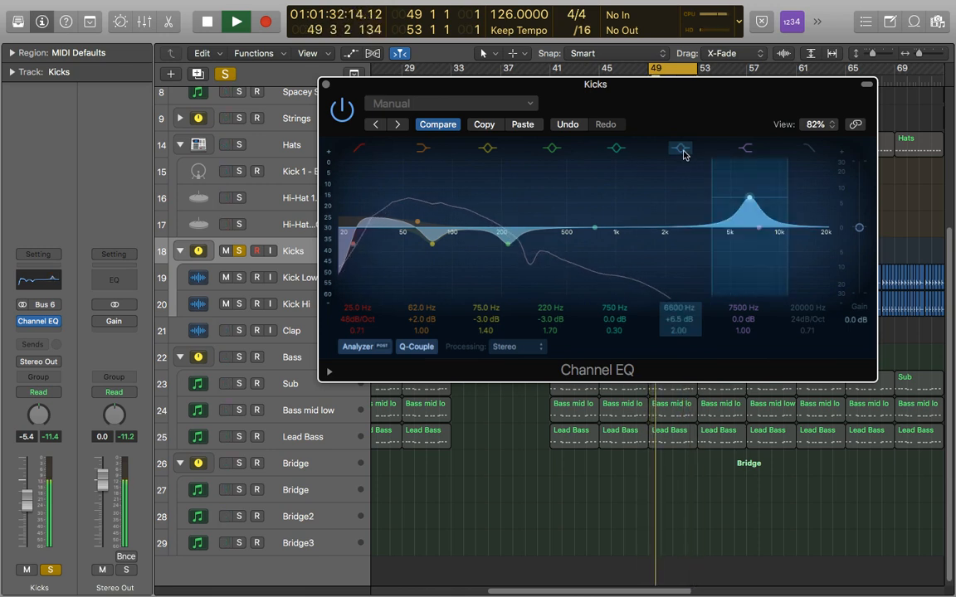
key(space)
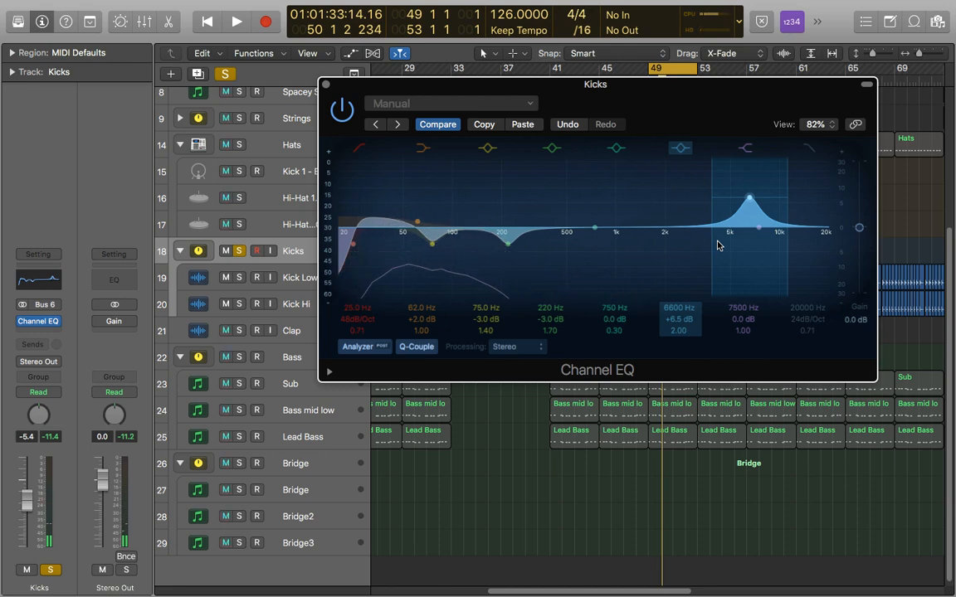
click(327, 85)
Cut 6600 Hz by 3.0 dB with a Q of 1.40 in the Bass stack's Channel EQ.
click(276, 348)
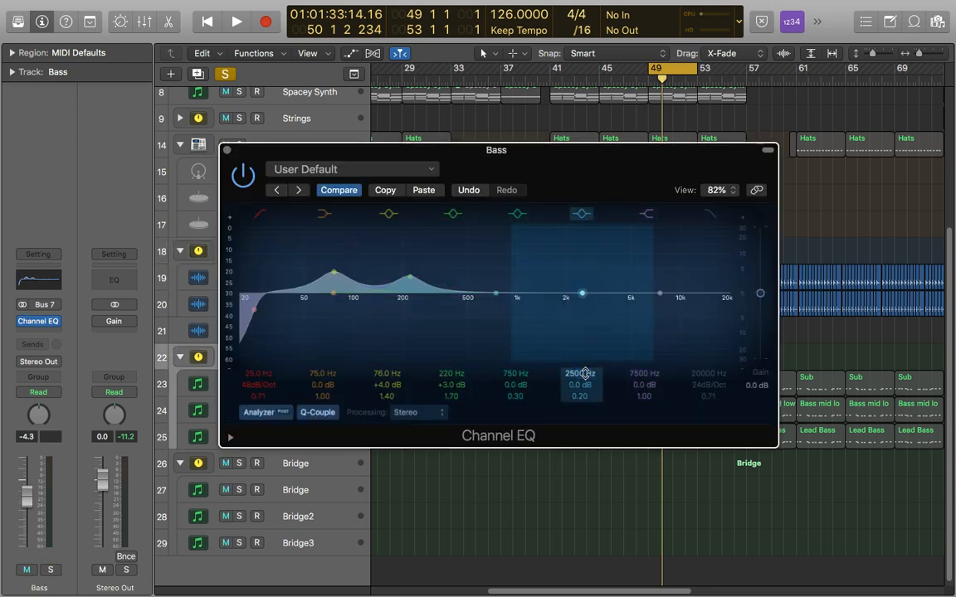
text(0)
key(Return)
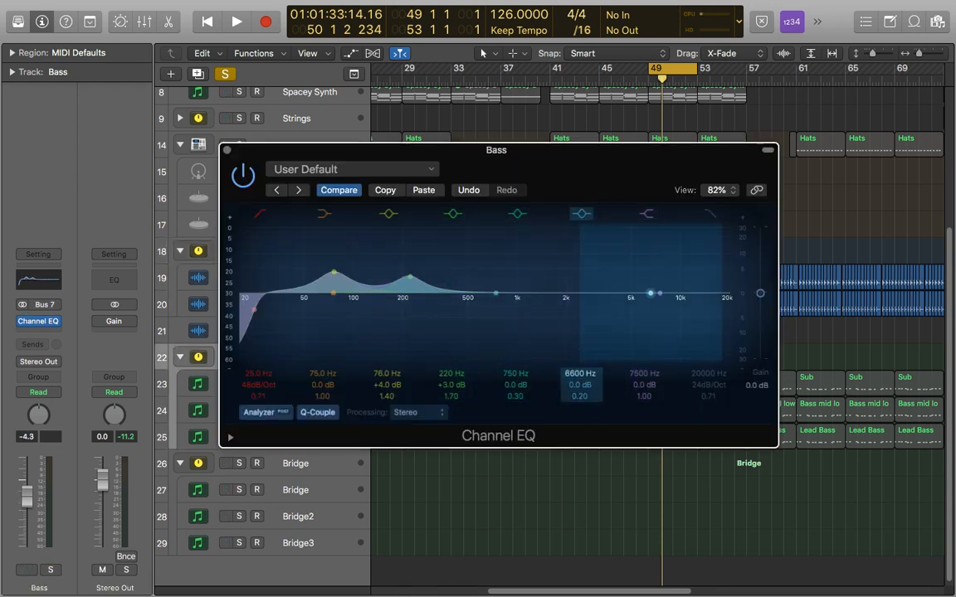
mouse_move(584, 391)
mouse_down()
mouse_move(584, 402)
mouse_move(580, 377)
mouse_up()
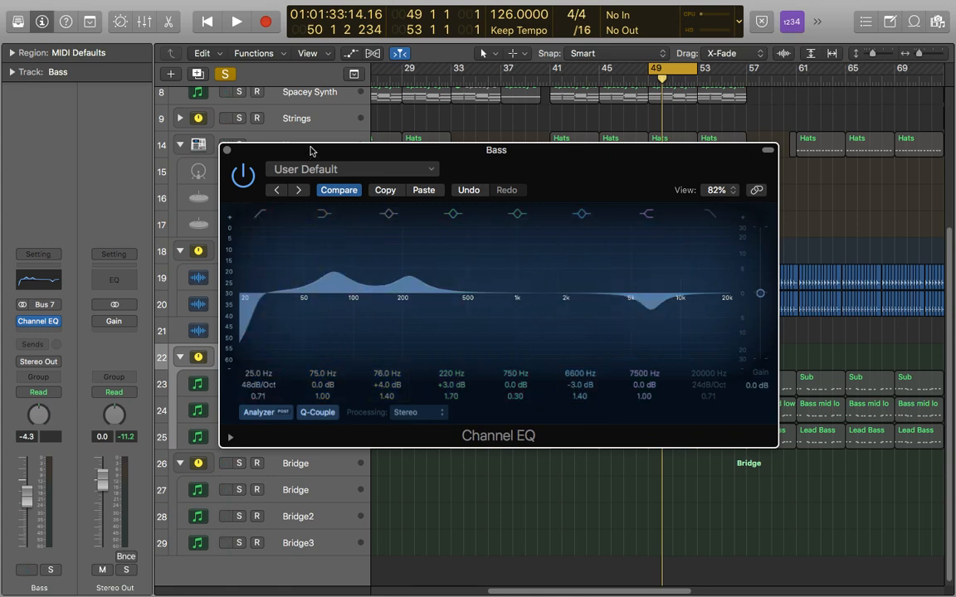
Reopen the Kicks Channel EQ beside the Bass EQ and compare playback with its low shelf bypassed and active.
drag(311, 150, 467, 126)
click(292, 260)
click(36, 279)
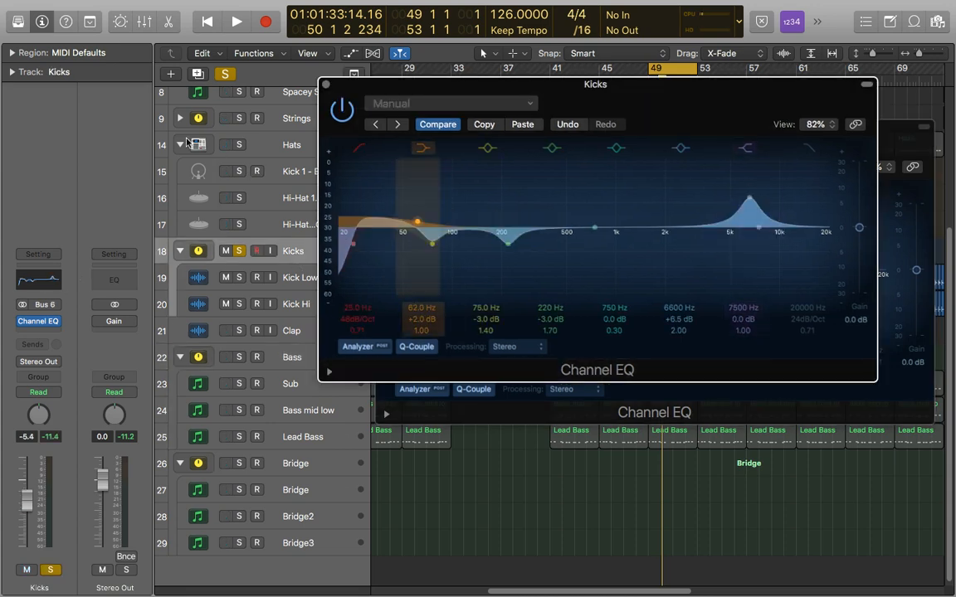
drag(512, 98, 335, 80)
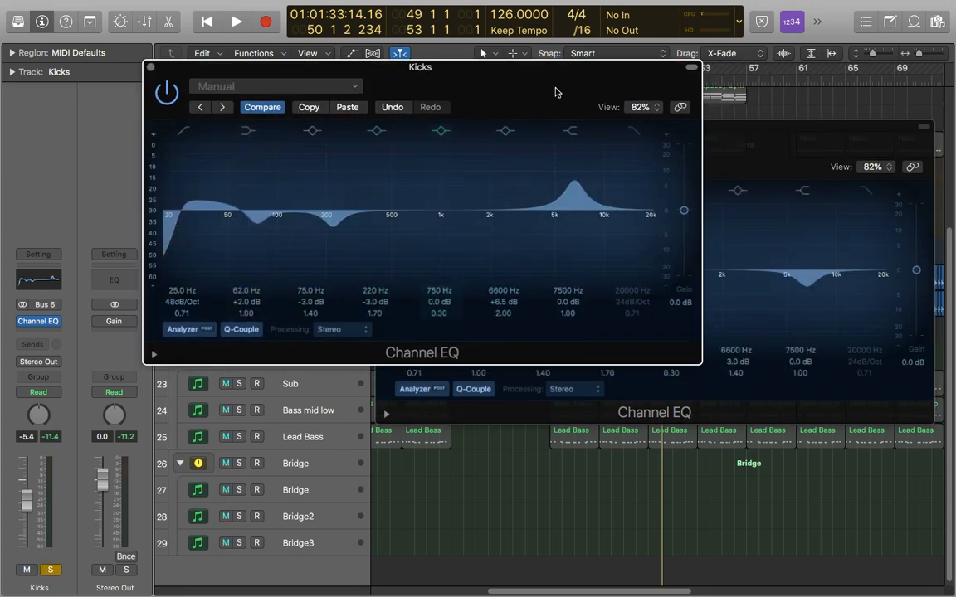
drag(552, 83, 636, 121)
key(space)
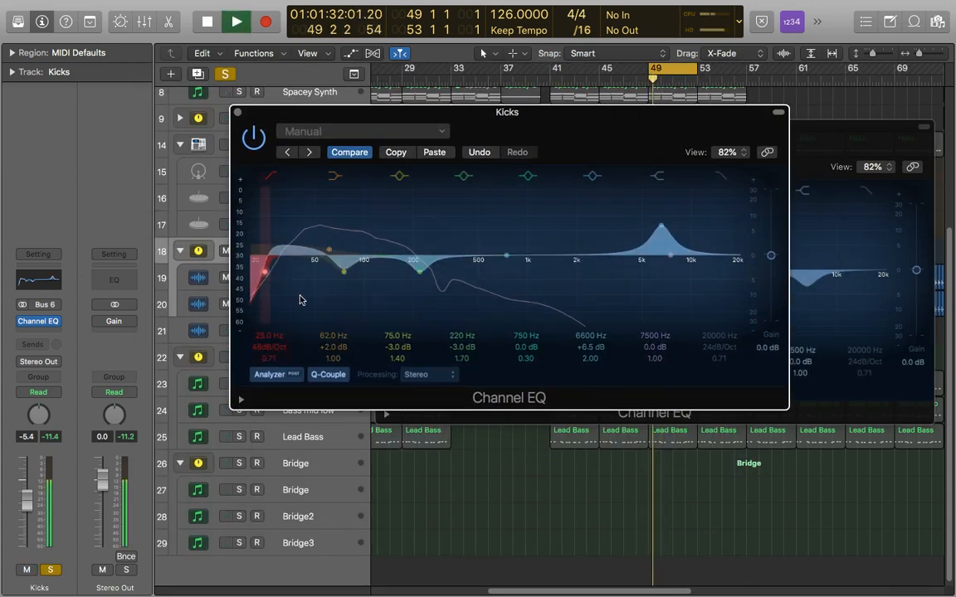
click(334, 175)
click(334, 176)
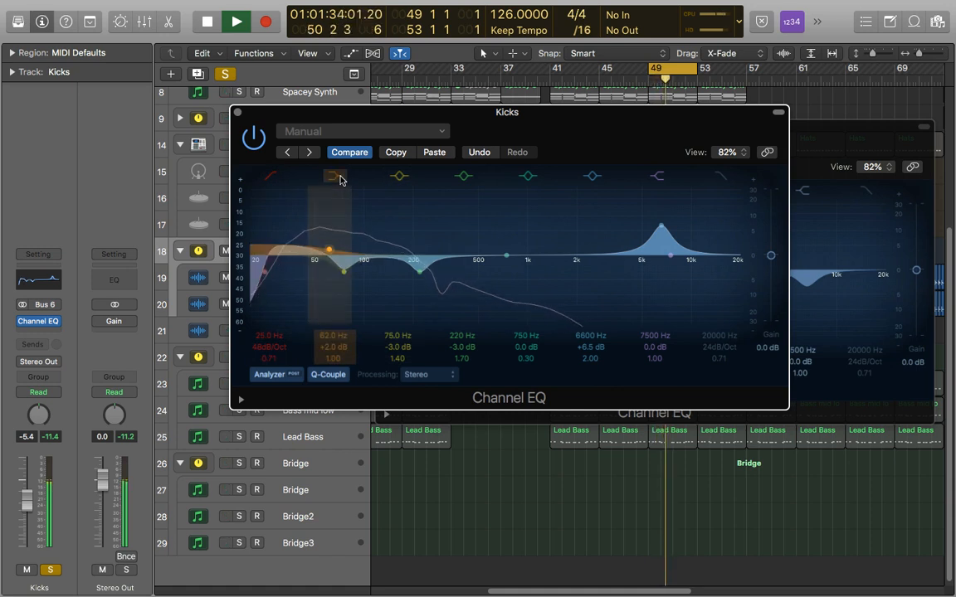
key(space)
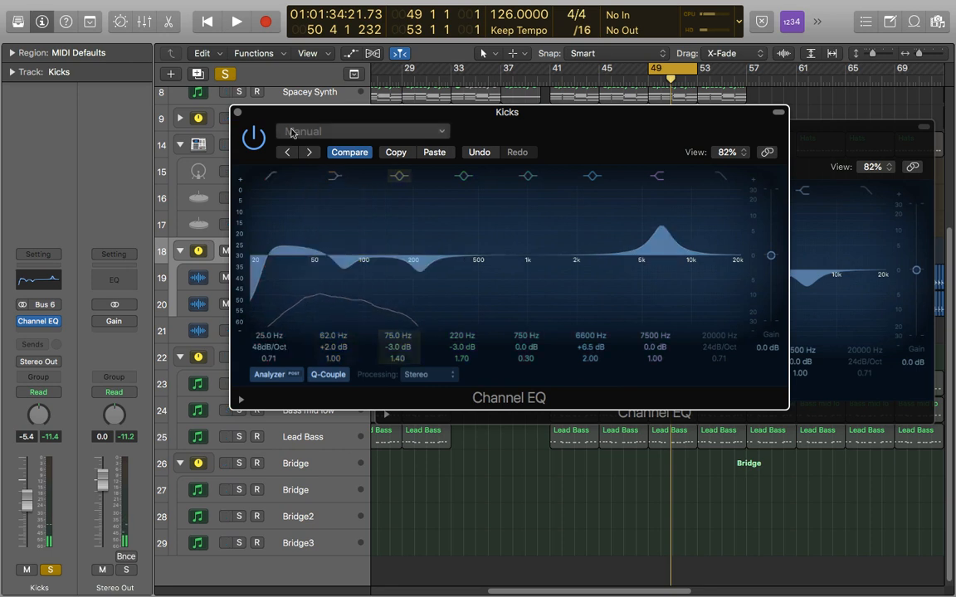
click(238, 112)
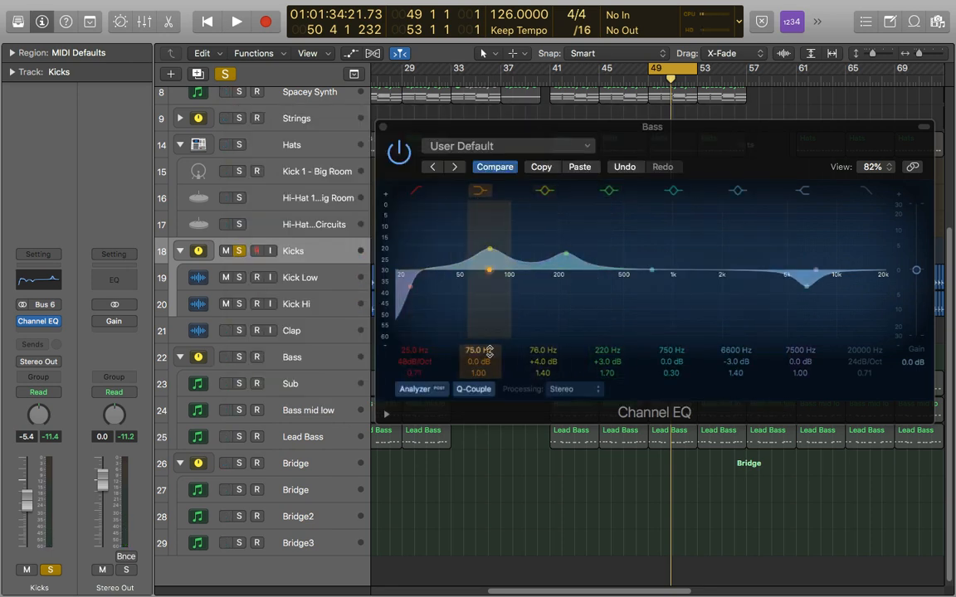
Set the Bass Channel EQ's low shelf to 62 Hz and -1.5 dB, then play the Bass and Kicks stacks soloed together.
drag(489, 352, 479, 370)
drag(520, 132, 568, 107)
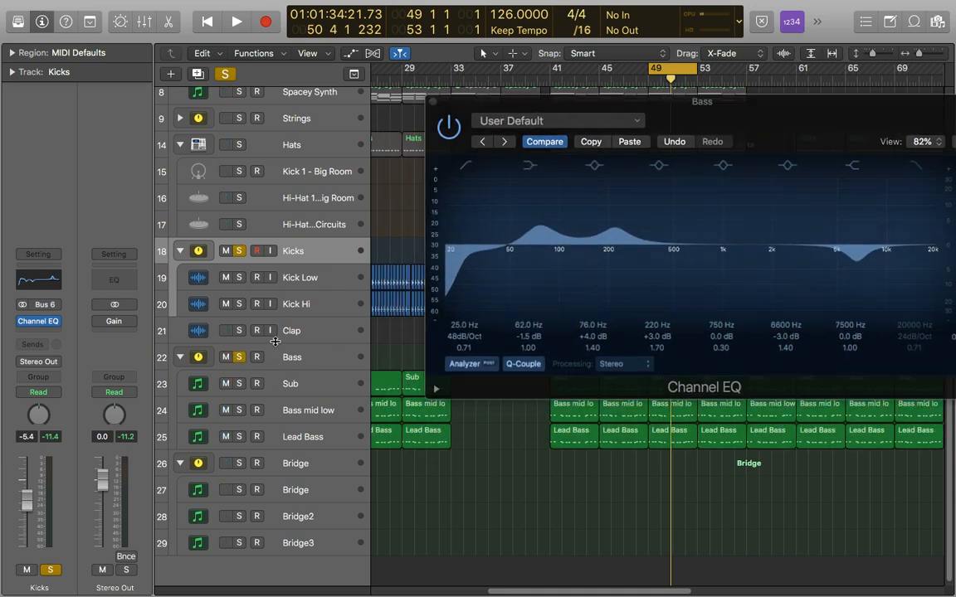
key(space)
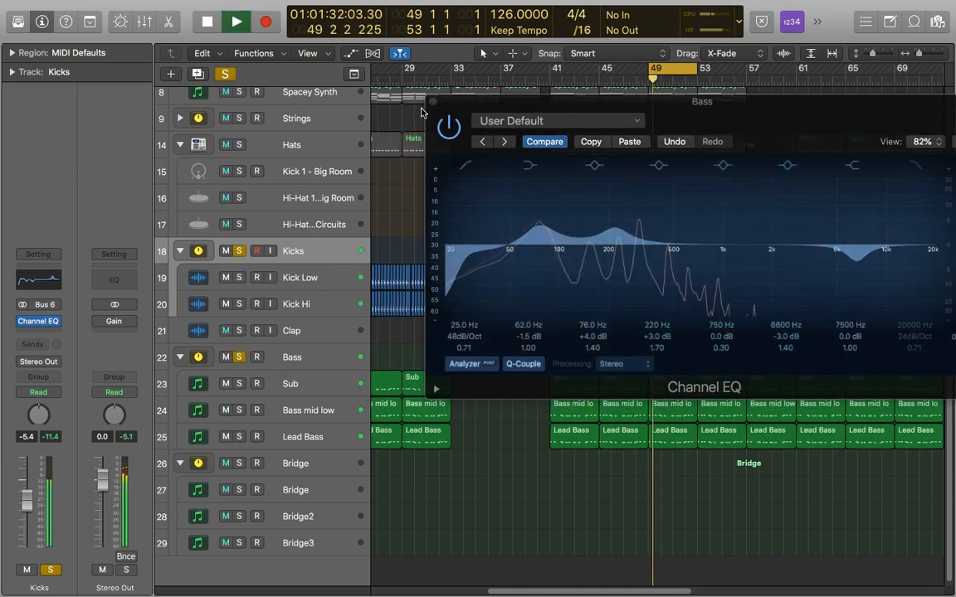
click(432, 101)
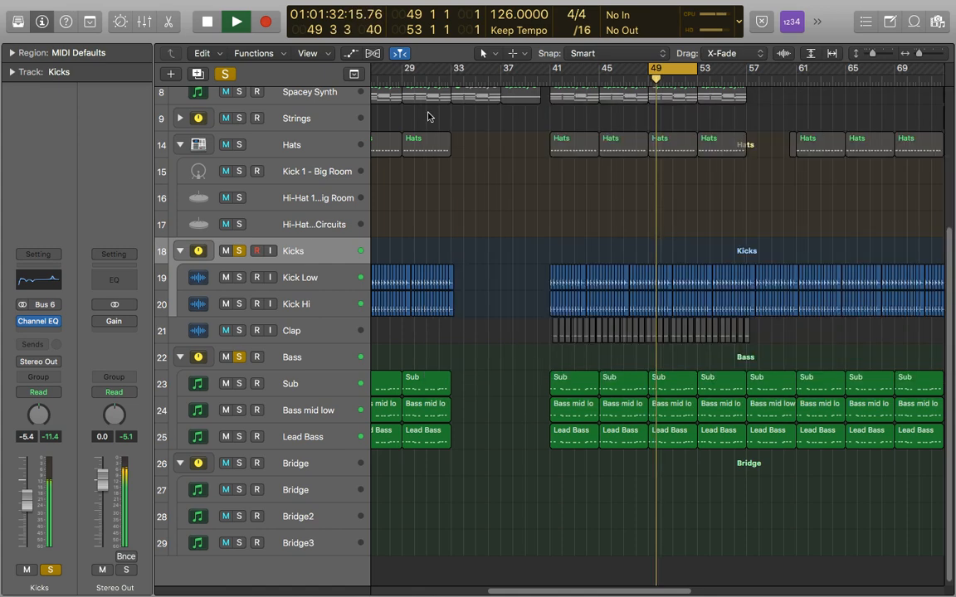
Clear all track solos to hear the Kicks and Bass in the full mix, then stop playback.
click(226, 75)
click(226, 75)
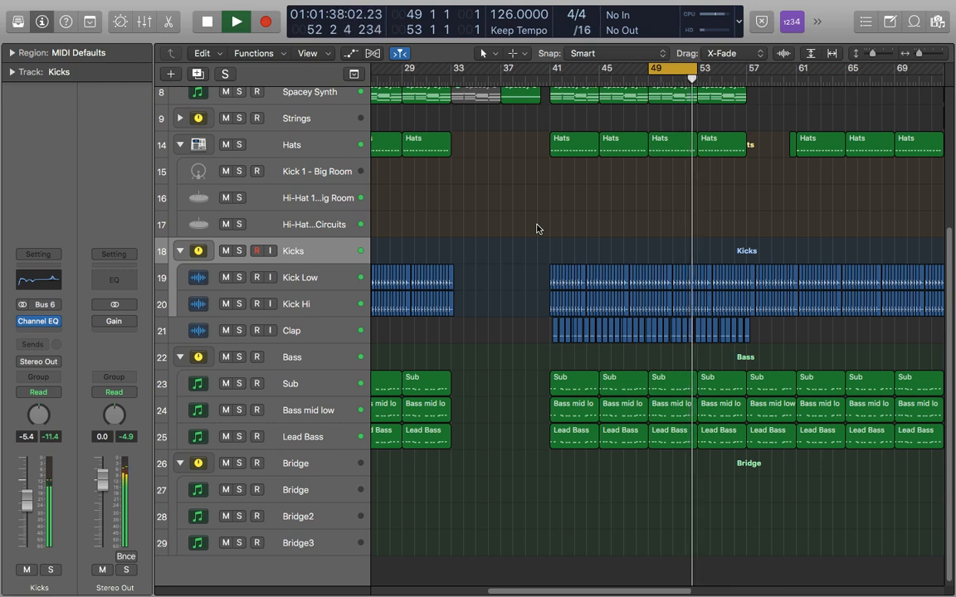
key(space)
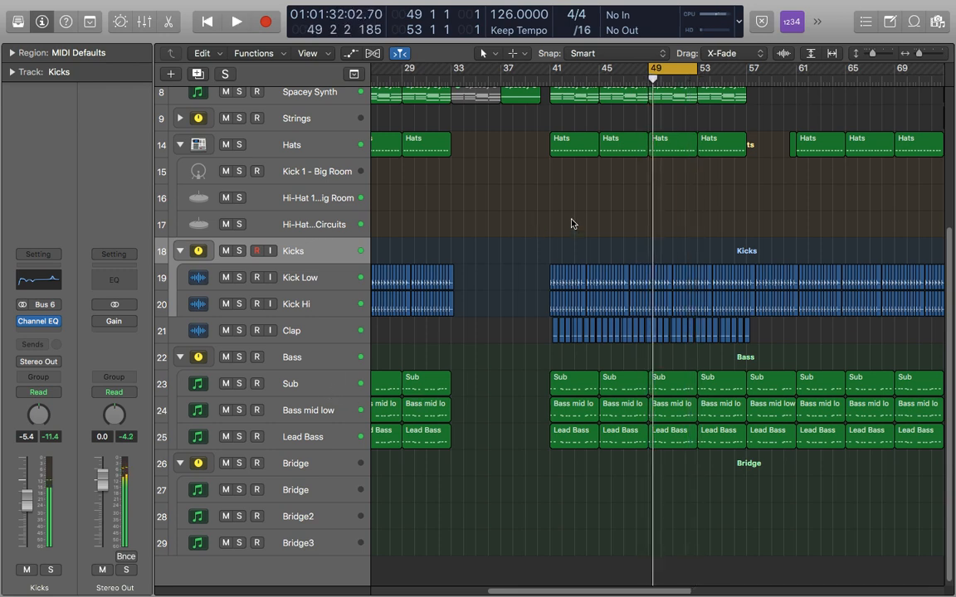